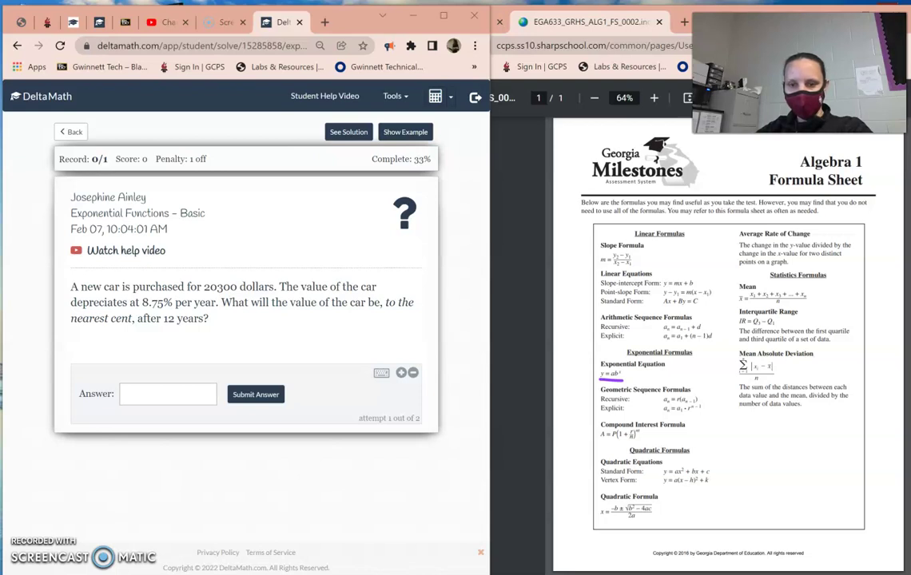
Handwrite the decay factor 1 − %/100 and, below it, the growth factor 1 + %/100 over the formula sheet
{"action": "left_click_drag", "start_coordinate": [674, 413], "coordinate": [671, 435]}
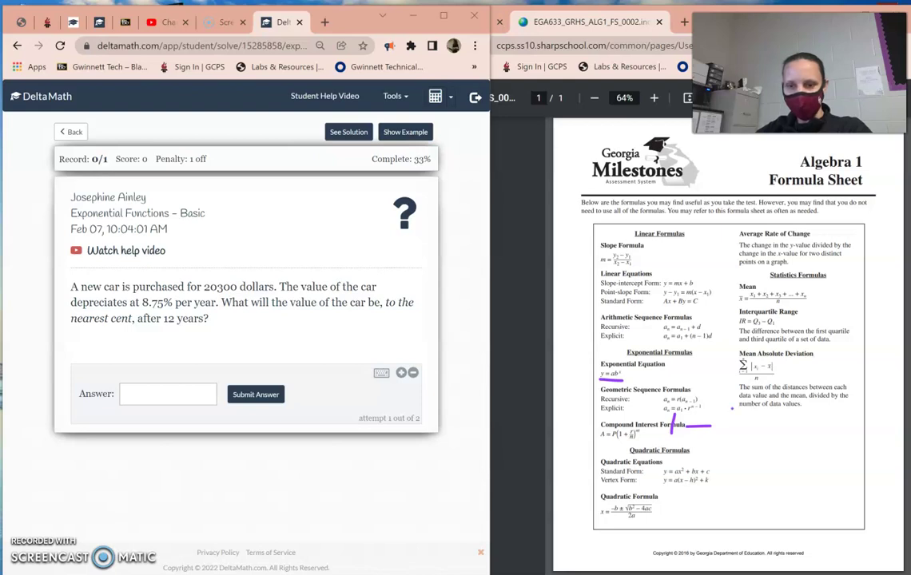
{"action": "left_click_drag", "start_coordinate": [729, 427], "coordinate": [749, 427]}
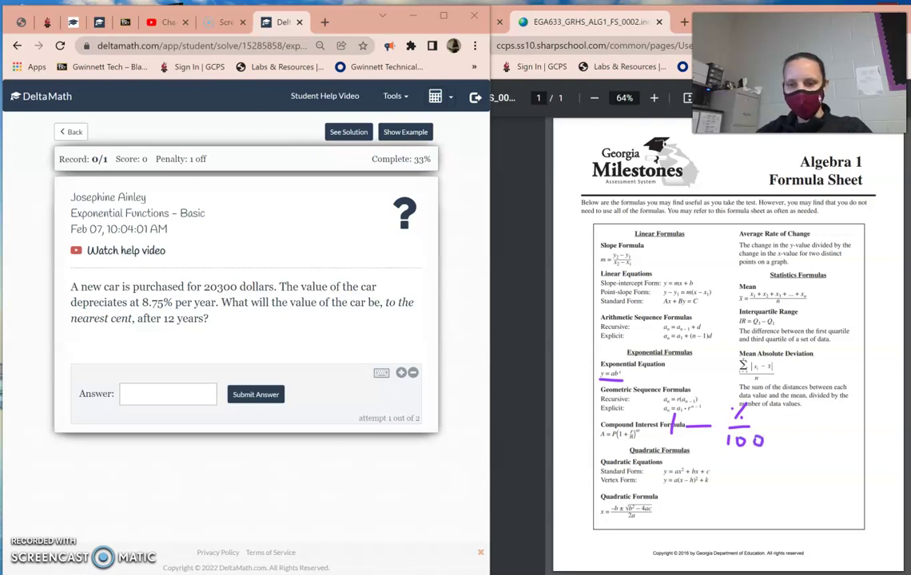
{"action": "left_click_drag", "start_coordinate": [676, 478], "coordinate": [676, 503]}
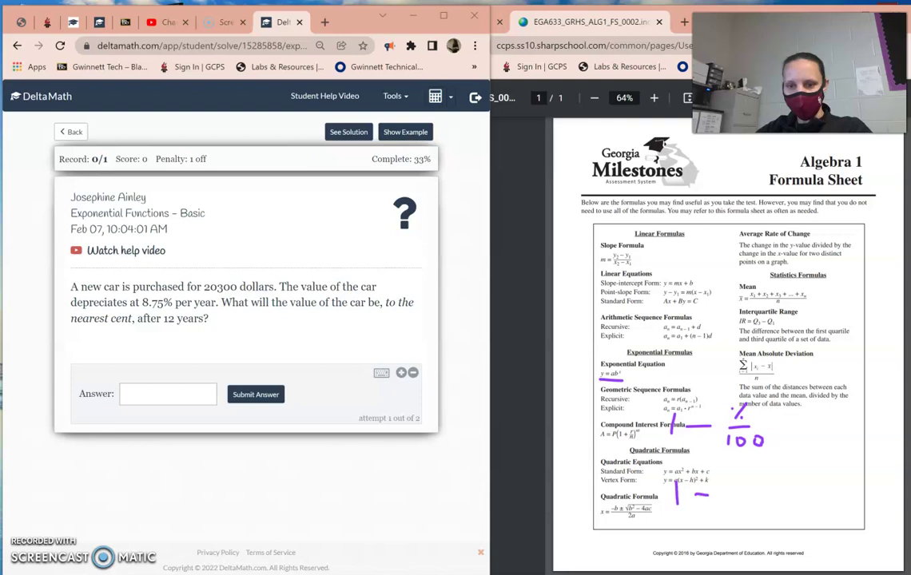
{"action": "mouse_move", "coordinate": [745, 473]}
{"action": "left_mouse_down"}
{"action": "mouse_move", "coordinate": [732, 485]}
{"action": "mouse_move", "coordinate": [746, 505]}
{"action": "left_mouse_up"}
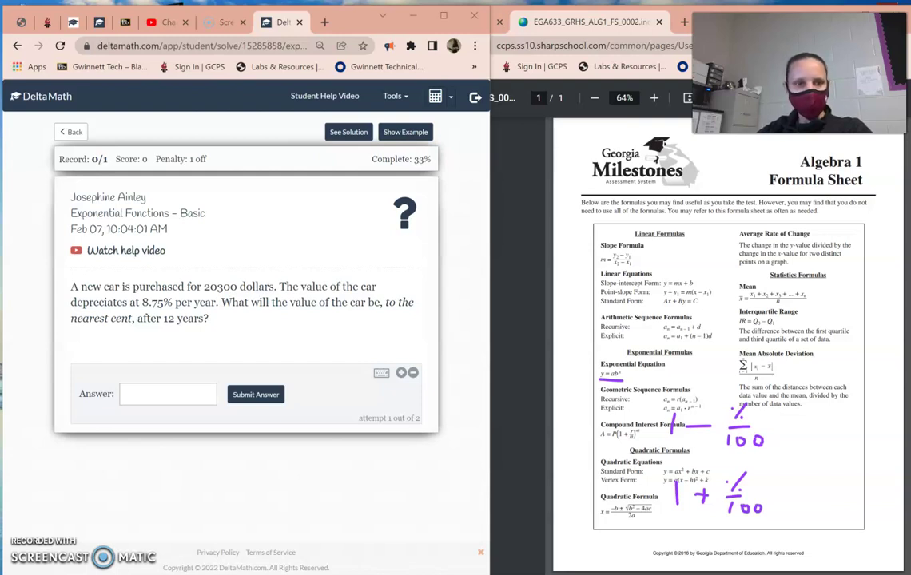
Mark 20300, depreciates, 8.75% and 12 years in the problem, circle the decay factor and the exponent in y = ab^x, and clear all annotations
{"action": "left_click_drag", "start_coordinate": [203, 293], "coordinate": [247, 295]}
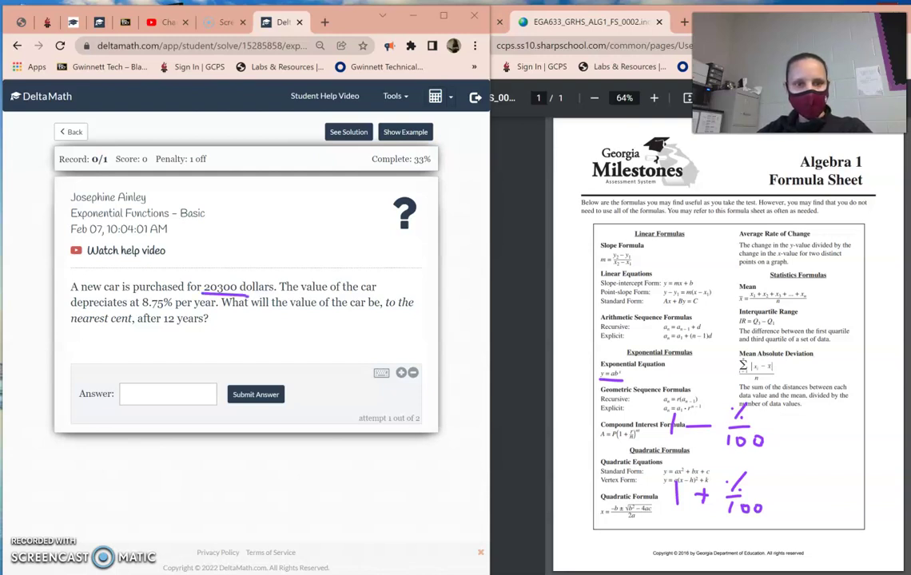
{"action": "left_click_drag", "start_coordinate": [70, 309], "coordinate": [127, 309]}
{"action": "mouse_move", "coordinate": [648, 422]}
{"action": "left_mouse_down"}
{"action": "mouse_move", "coordinate": [667, 455]}
{"action": "mouse_move", "coordinate": [787, 427]}
{"action": "mouse_move", "coordinate": [655, 392]}
{"action": "mouse_move", "coordinate": [636, 425]}
{"action": "left_mouse_up"}
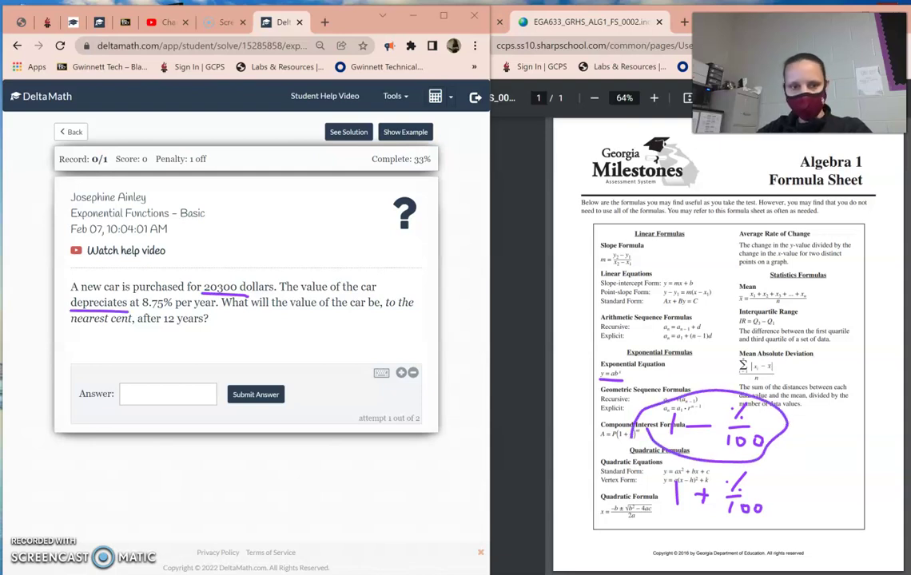
{"action": "left_click_drag", "start_coordinate": [144, 309], "coordinate": [173, 310]}
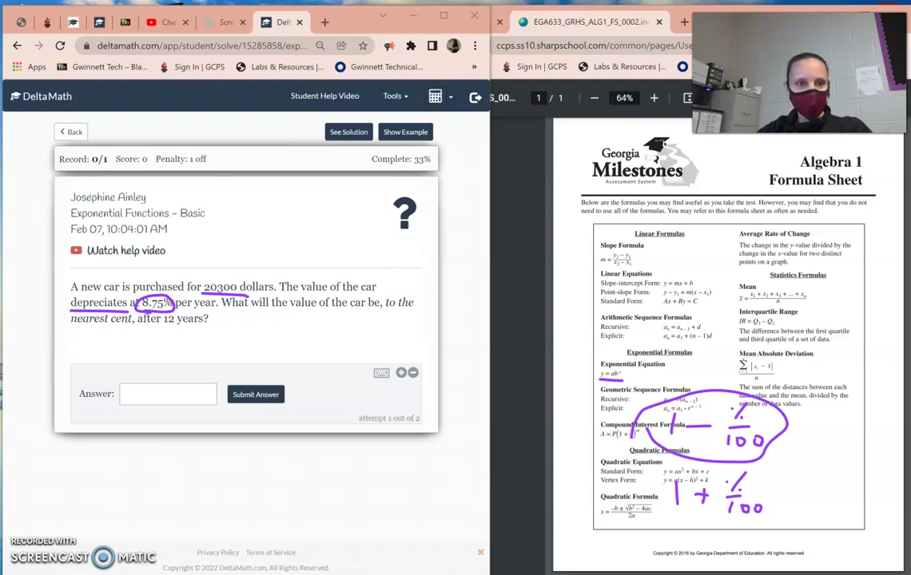
{"action": "left_click_drag", "start_coordinate": [160, 331], "coordinate": [211, 333]}
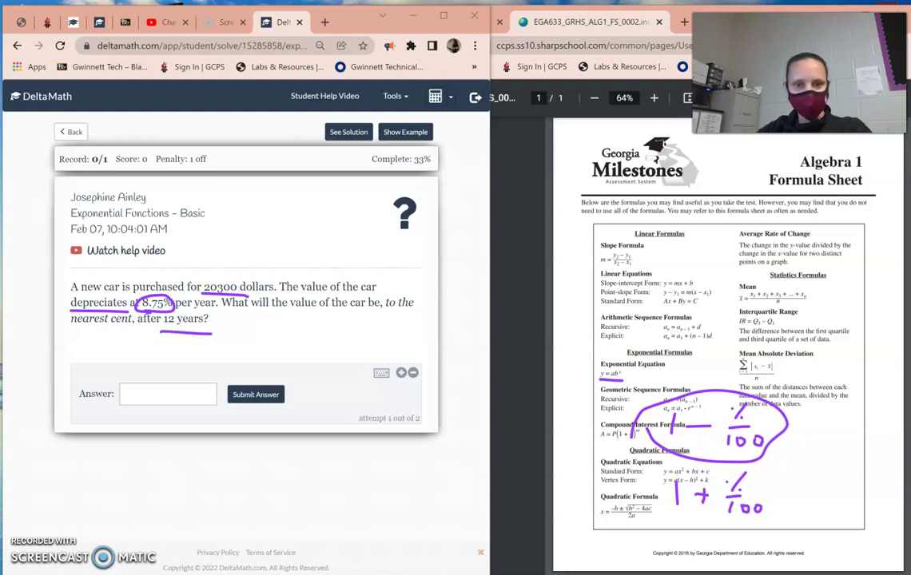
{"action": "mouse_move", "coordinate": [627, 363]}
{"action": "left_mouse_down"}
{"action": "mouse_move", "coordinate": [615, 378]}
{"action": "mouse_move", "coordinate": [631, 374]}
{"action": "left_mouse_up"}
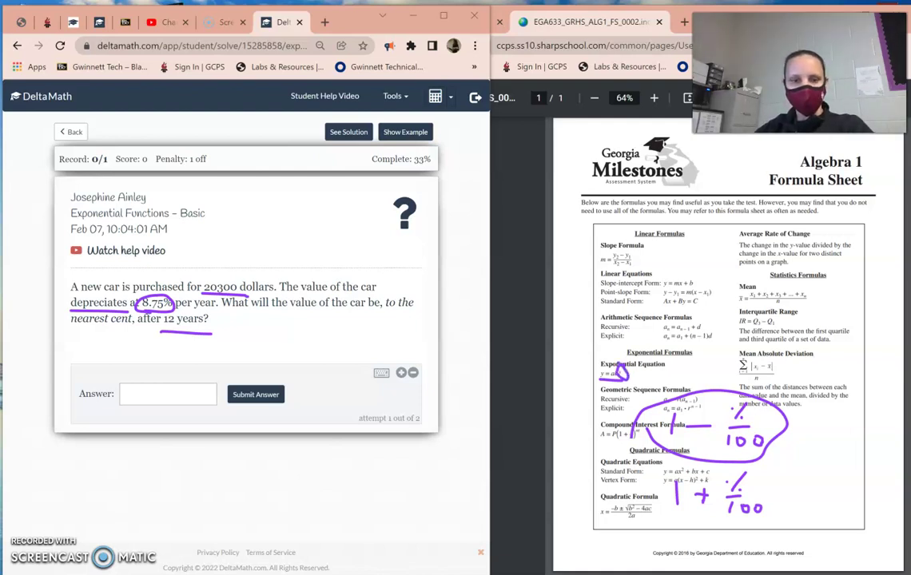
{"action": "key", "text": "Escape"}
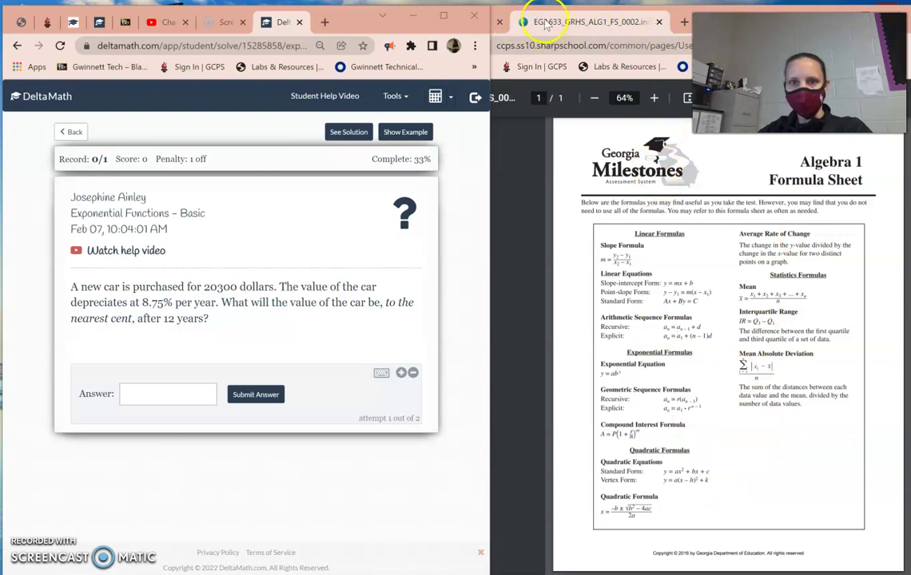
Bring the Desmos graphing calculator forward beside the problem and delete the inequality y ≥ 2x − 1
{"action": "left_click_drag", "start_coordinate": [668, 6], "coordinate": [679, 9]}
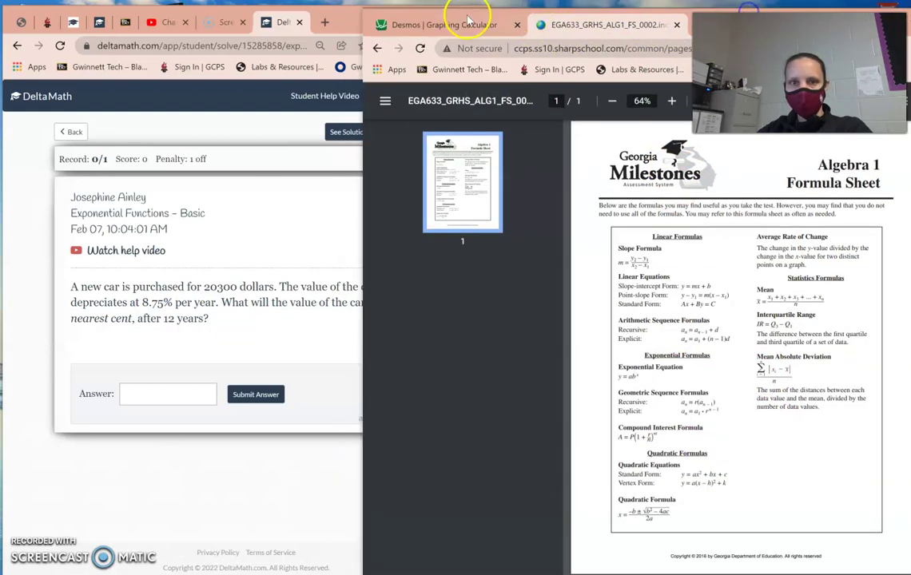
{"action": "left_click", "coordinate": [421, 22]}
{"action": "left_click", "coordinate": [538, 159]}
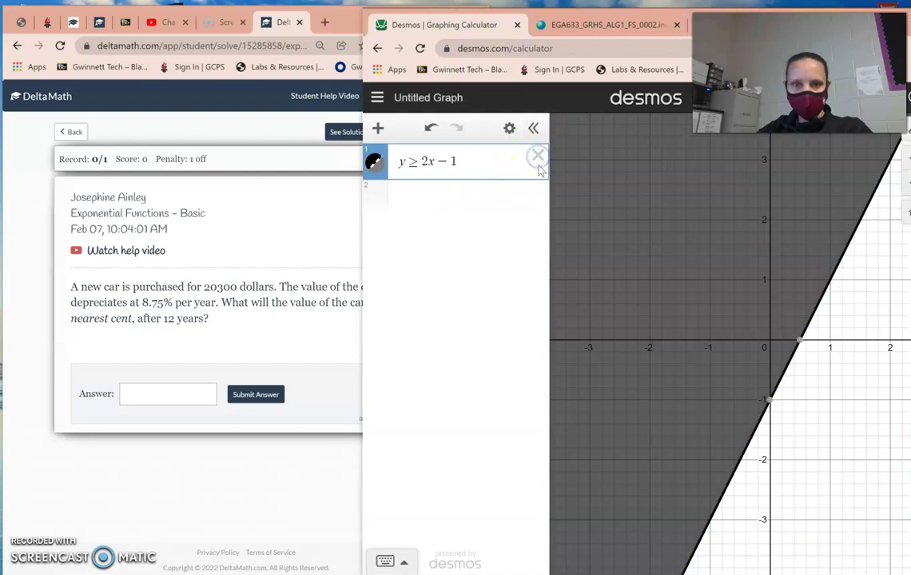
{"action": "left_click", "coordinate": [534, 156]}
{"action": "left_click", "coordinate": [432, 163]}
Enter the general exponential equation y = ab^x as the first expression in Desmos
{"action": "left_click", "coordinate": [226, 342]}
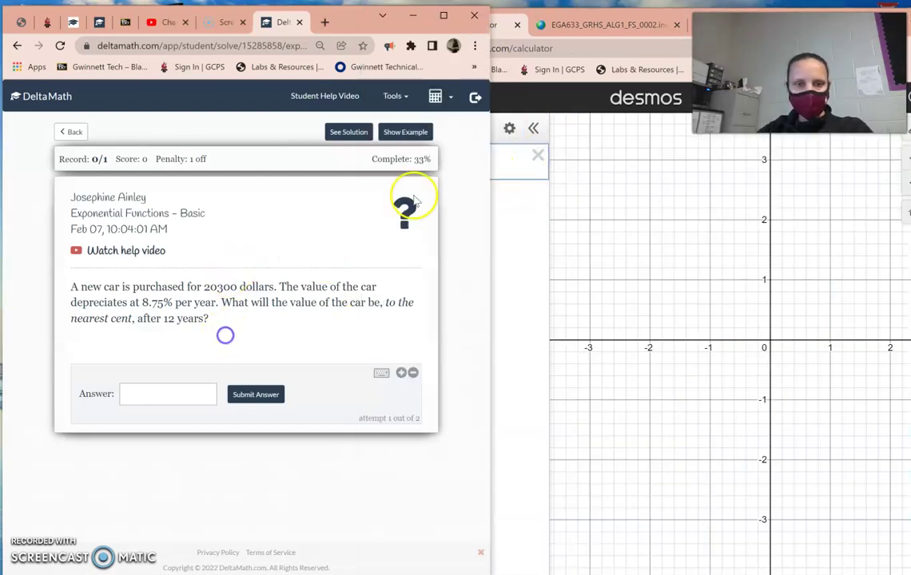
{"action": "left_click", "coordinate": [518, 265]}
{"action": "type", "text": "y="}
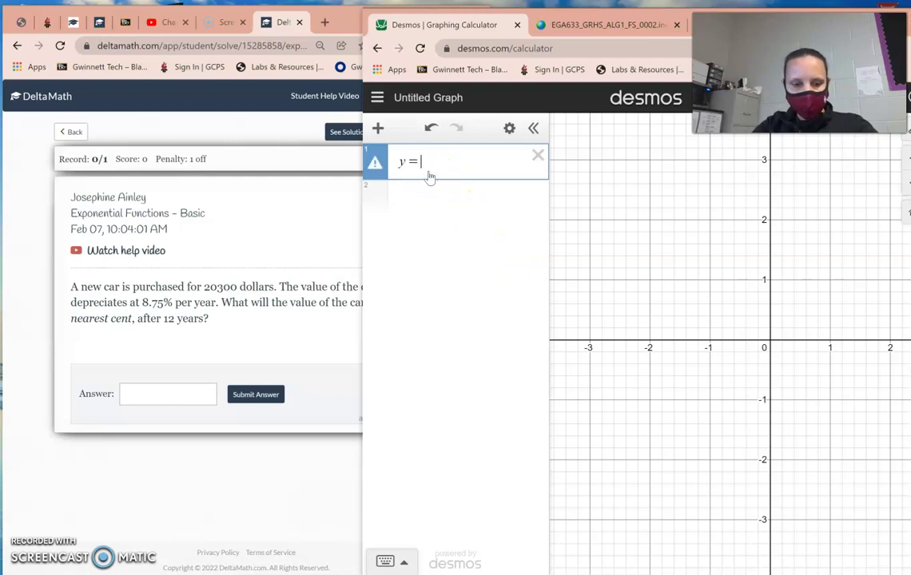
{"action": "type", "text": "a"}
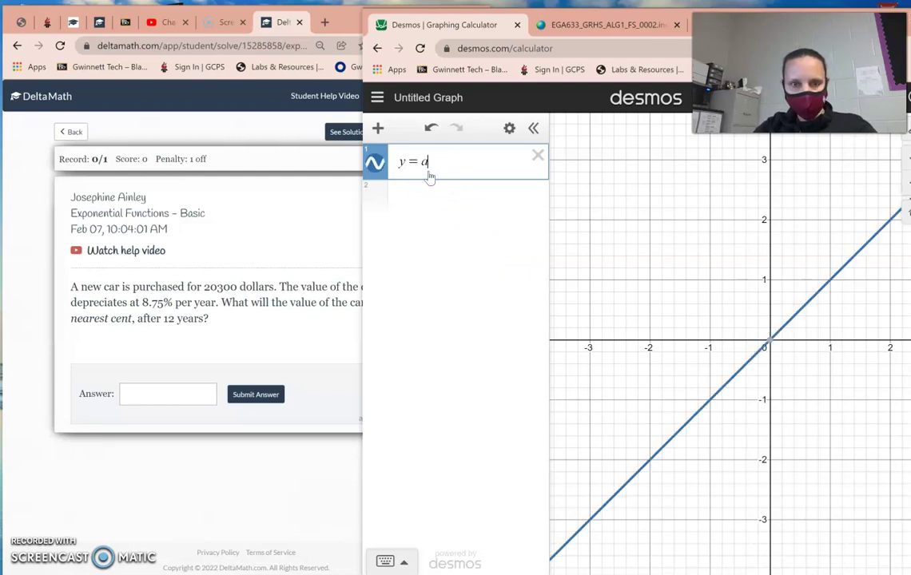
{"action": "type", "text": "b"}
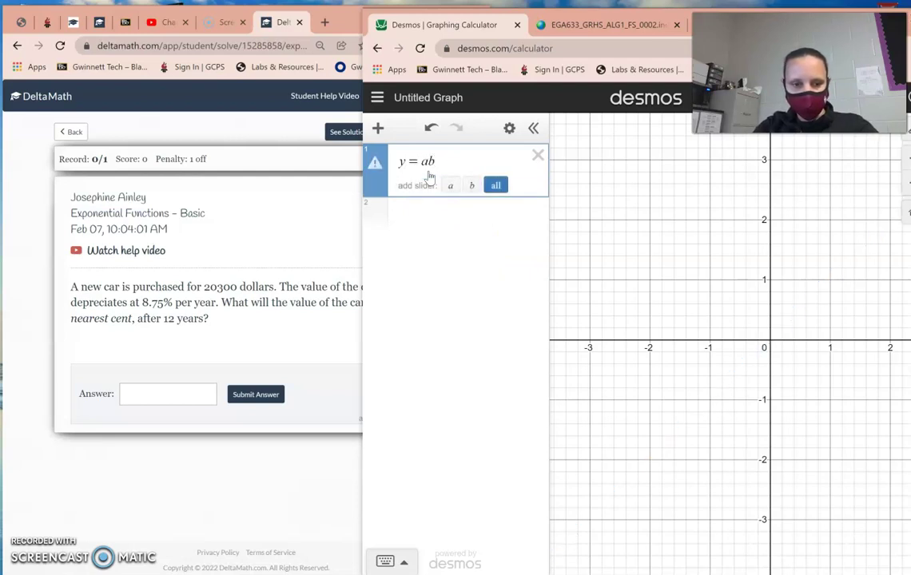
{"action": "type", "text": "^x"}
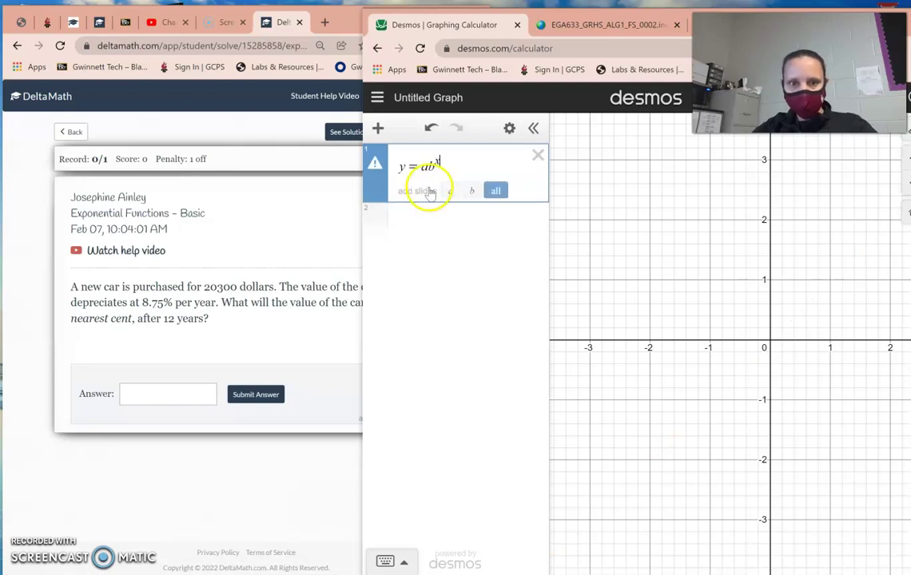
Enter the car's purchase price 20300 in the second expression line as the initial value
{"action": "left_click", "coordinate": [421, 219]}
{"action": "left_click", "coordinate": [168, 347]}
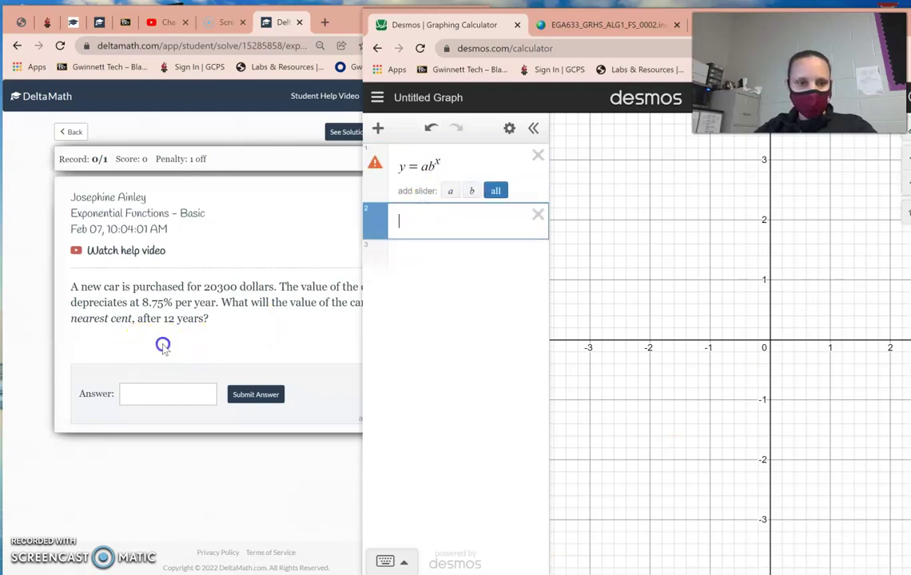
{"action": "left_click", "coordinate": [509, 285]}
{"action": "left_click", "coordinate": [415, 224]}
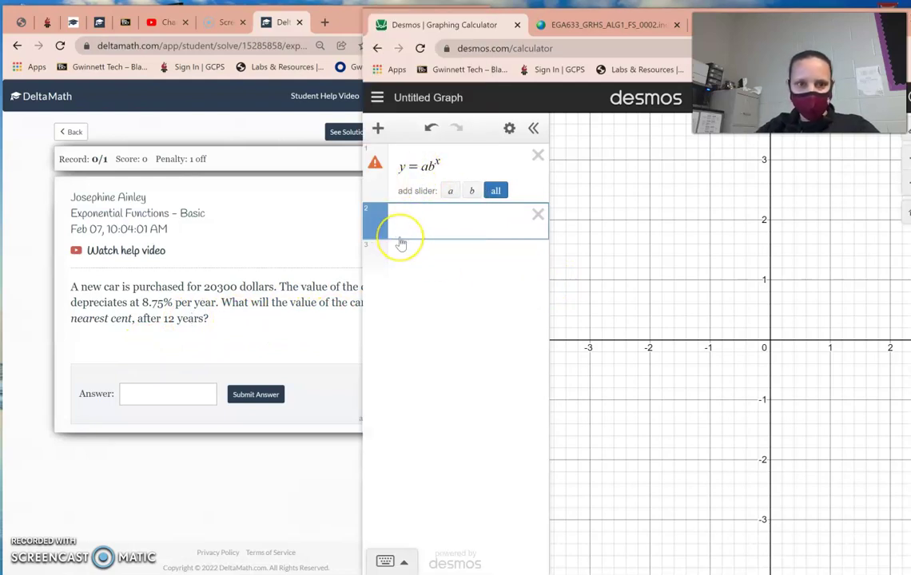
{"action": "type", "text": "20"}
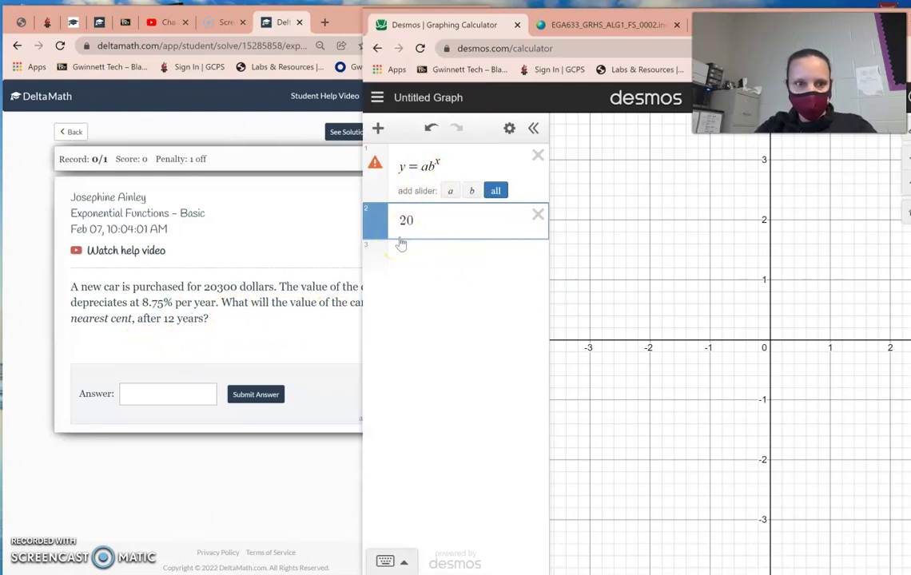
{"action": "type", "text": "300"}
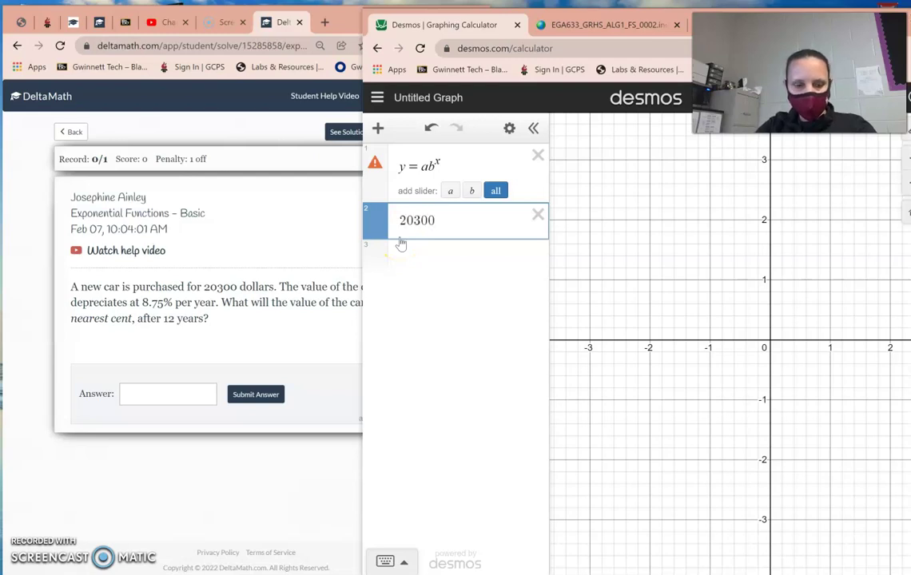
Multiply 20300 by the decay factor (1 − 8.75/100) in the second expression
{"action": "type", "text": "("}
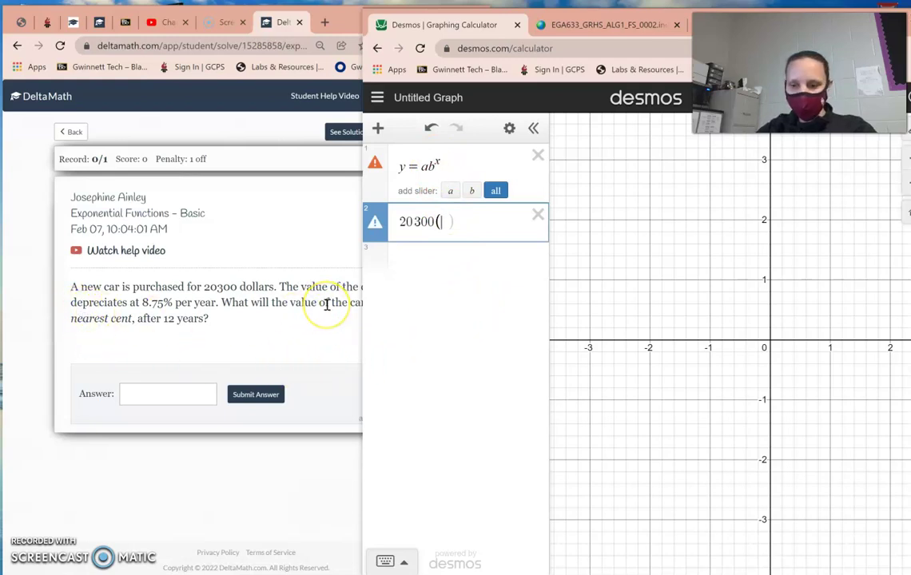
{"action": "type", "text": "1-"}
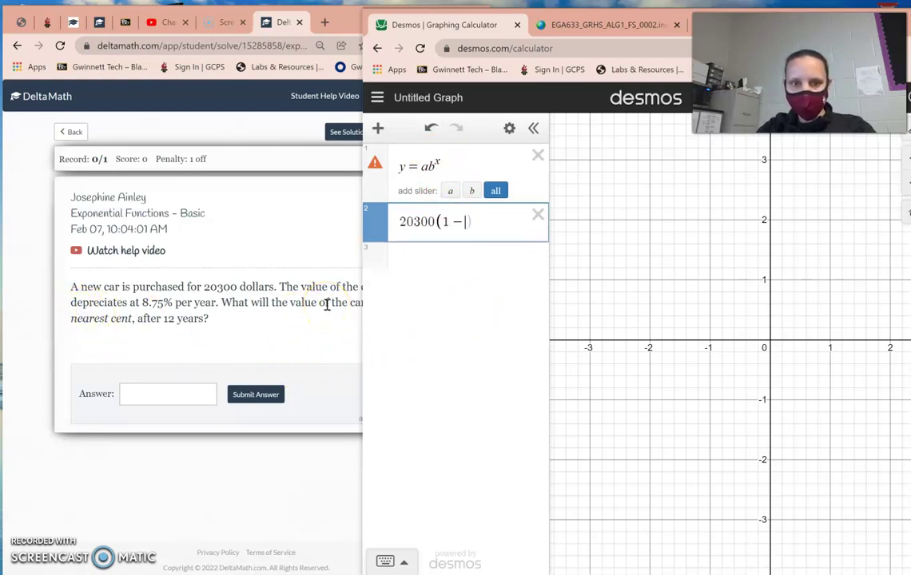
{"action": "left_click", "coordinate": [457, 224]}
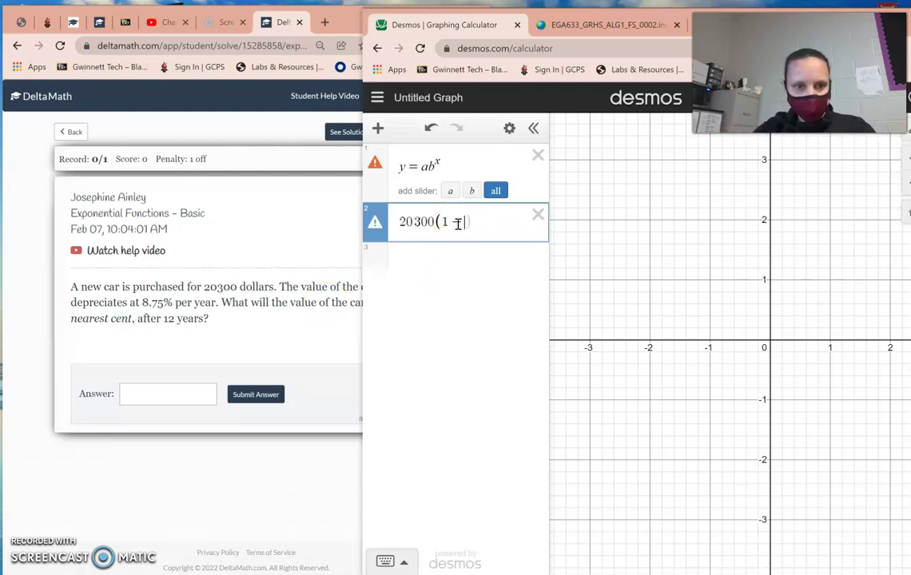
{"action": "type", "text": "8"}
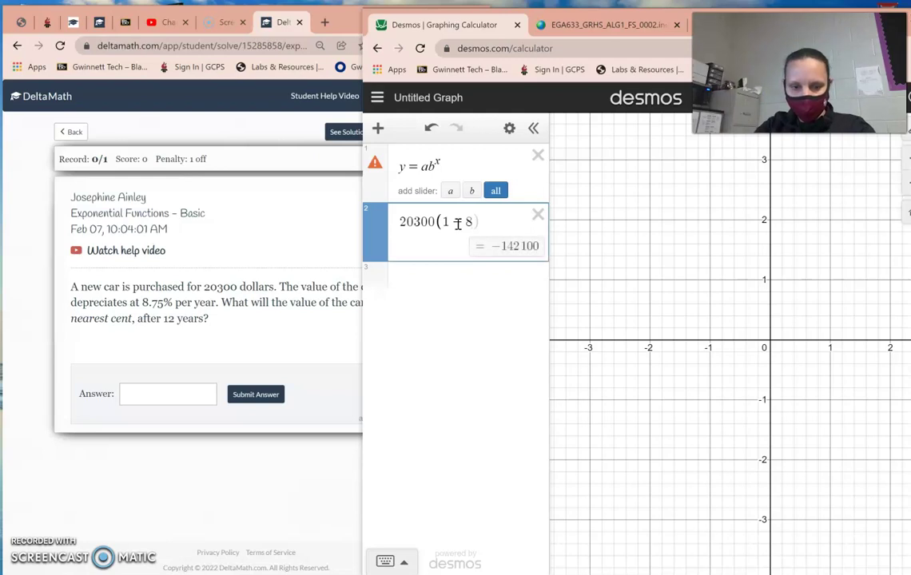
{"action": "type", "text": ".75"}
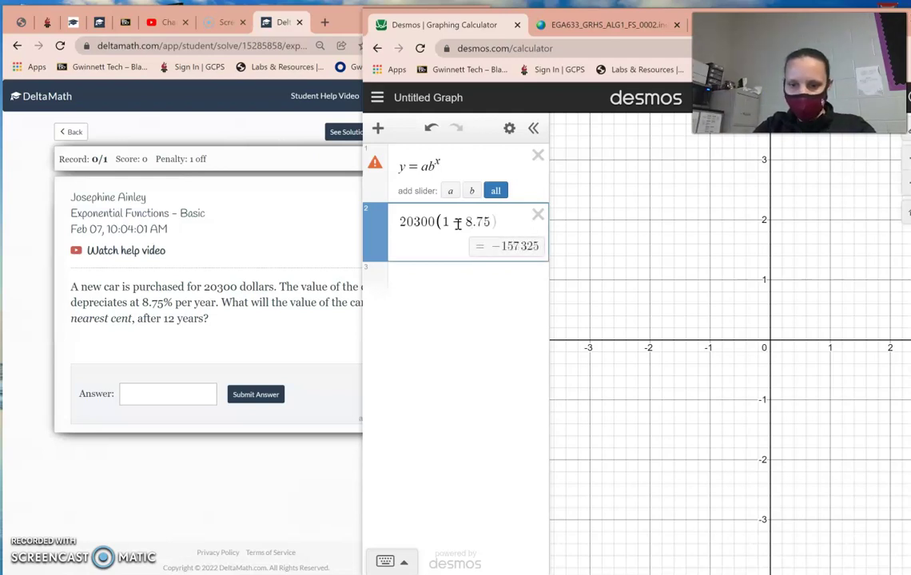
{"action": "type", "text": "/100"}
{"action": "key", "text": "Right"}
{"action": "key", "text": "Right"}
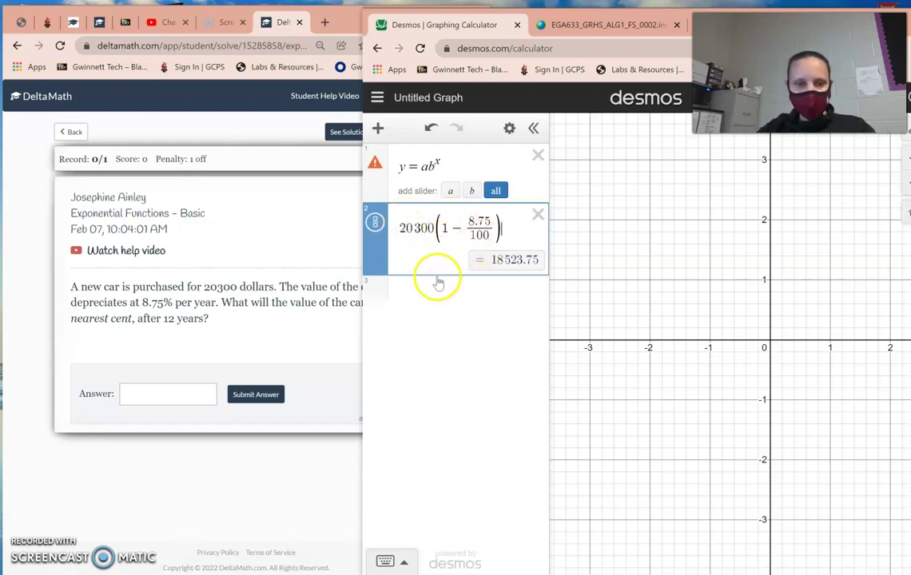
Raise the parenthesised decay factor in the second expression to the power of 12 for the years
{"action": "left_click", "coordinate": [439, 157]}
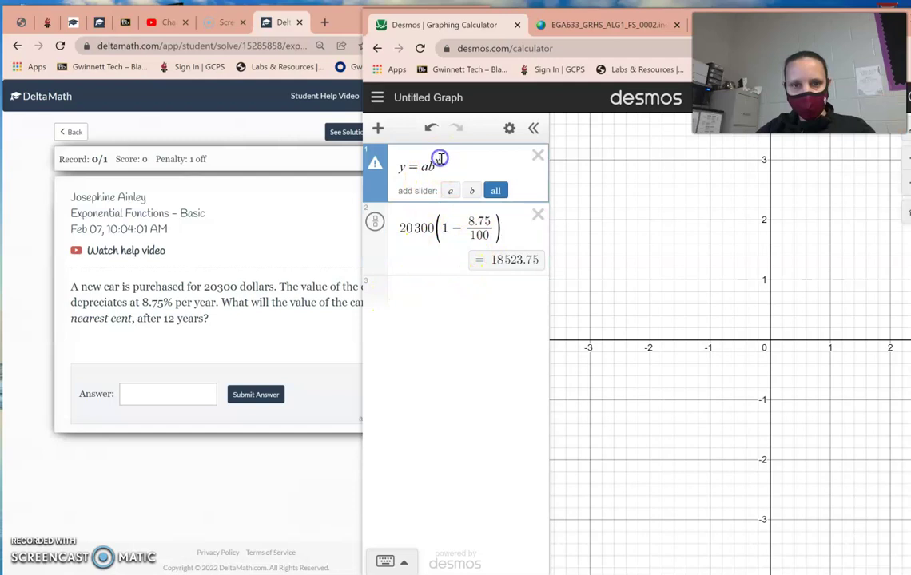
{"action": "left_click", "coordinate": [503, 228]}
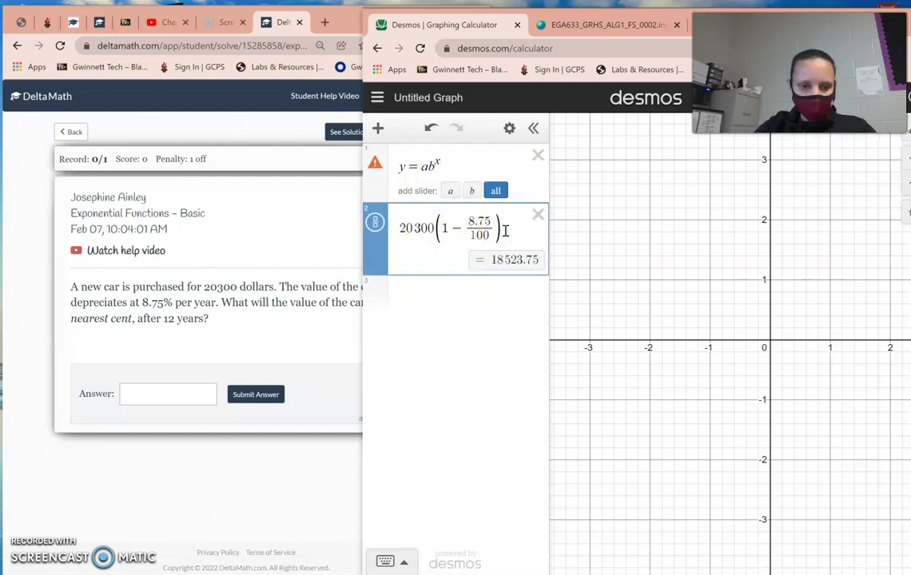
{"action": "type", "text": "^"}
{"action": "left_click", "coordinate": [514, 218]}
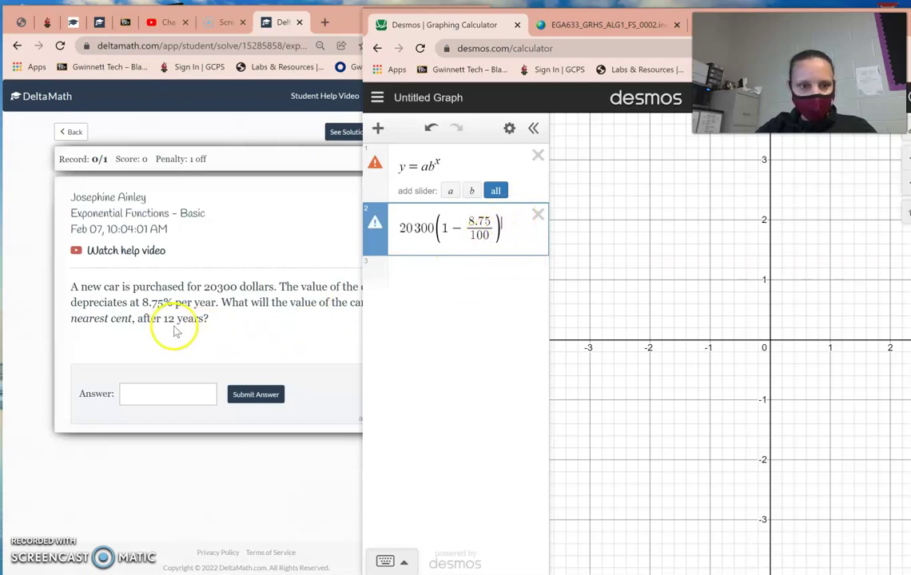
{"action": "type", "text": "12"}
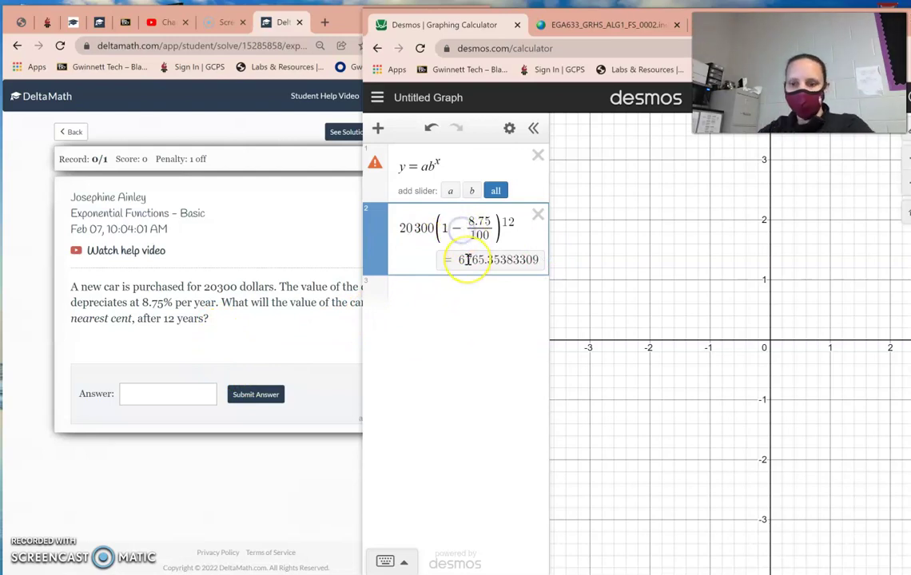
Swap the minus before 8.75/100 for a plus to compare with growth, and restore the minus
{"action": "key", "text": "BackSpace"}
{"action": "type", "text": "+"}
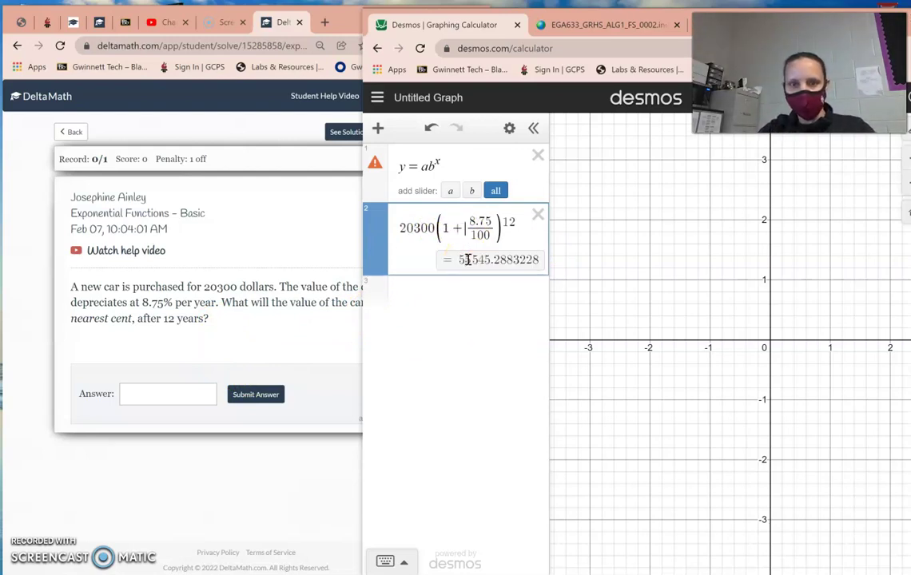
{"action": "key", "text": "BackSpace"}
{"action": "type", "text": "-"}
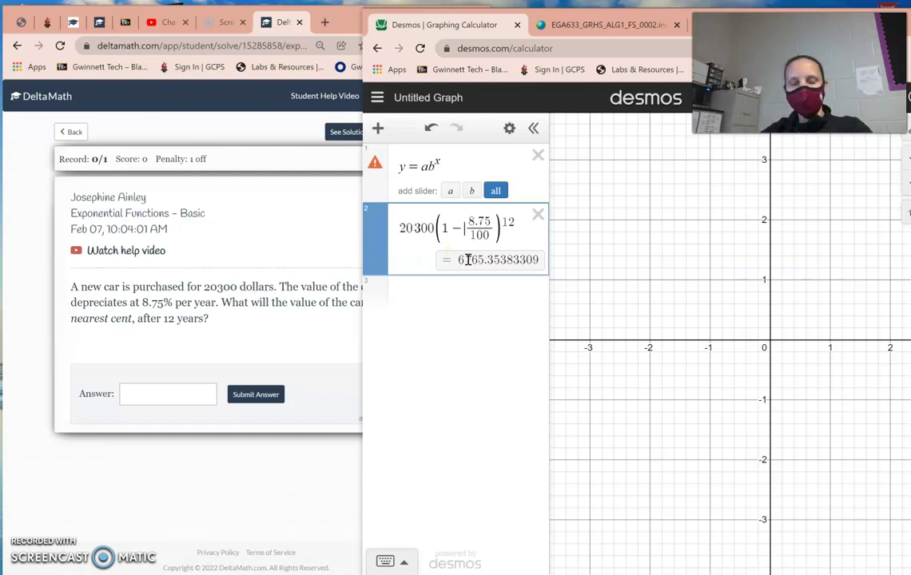
Enter the car's value rounded to the nearest cent, 6765.35, in the third expression line
{"action": "left_click", "coordinate": [486, 279]}
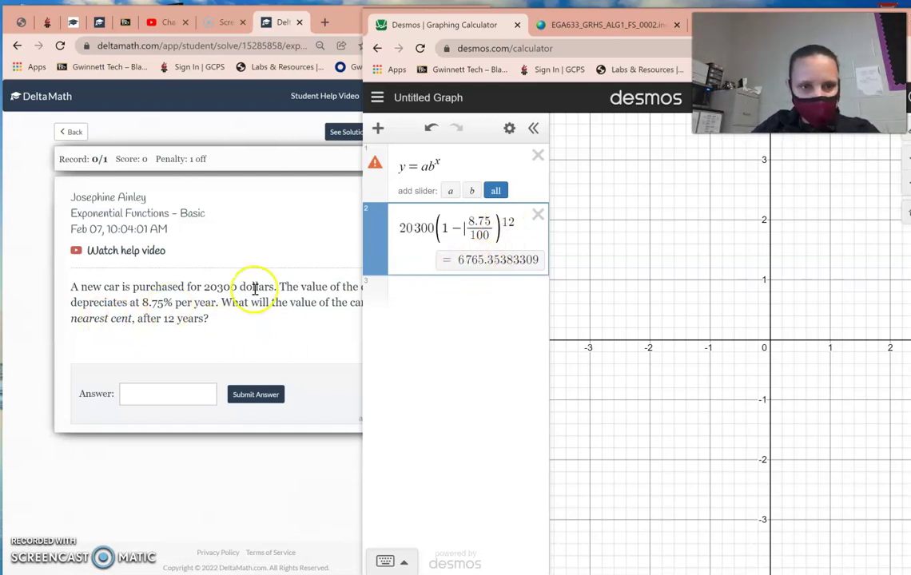
{"action": "left_click", "coordinate": [455, 288]}
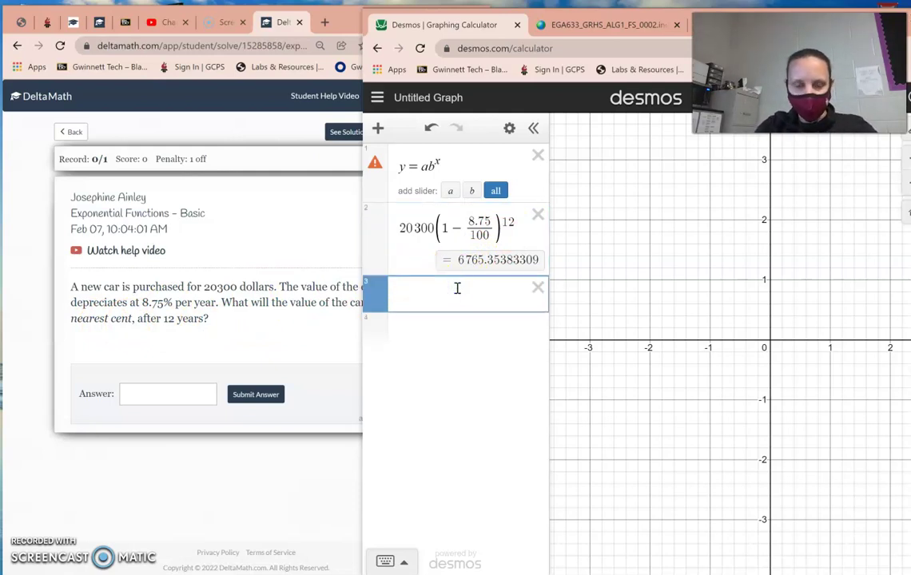
{"action": "type", "text": "6765.35"}
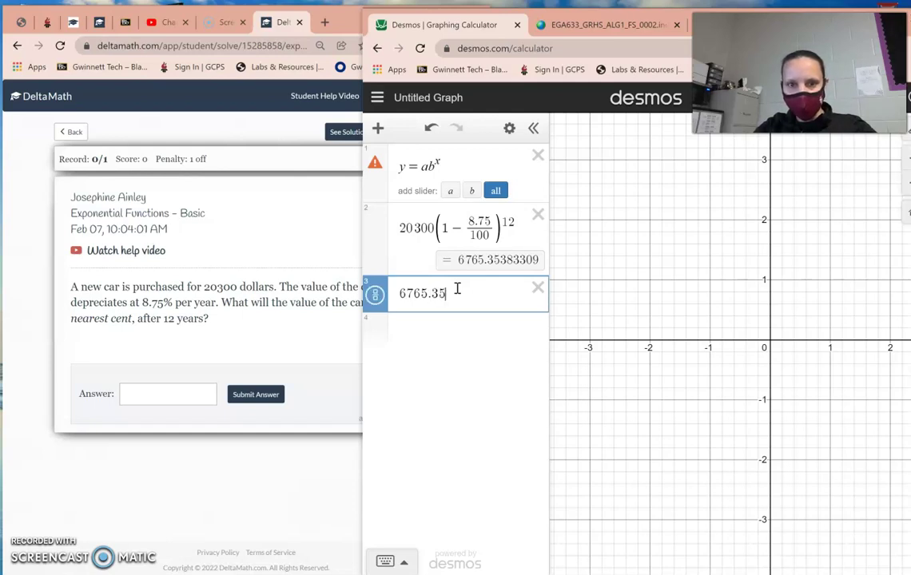
Try 3 and 5 as a third decimal and 6765.36 as the rounded value, and restore 6765.35
{"action": "type", "text": "3"}
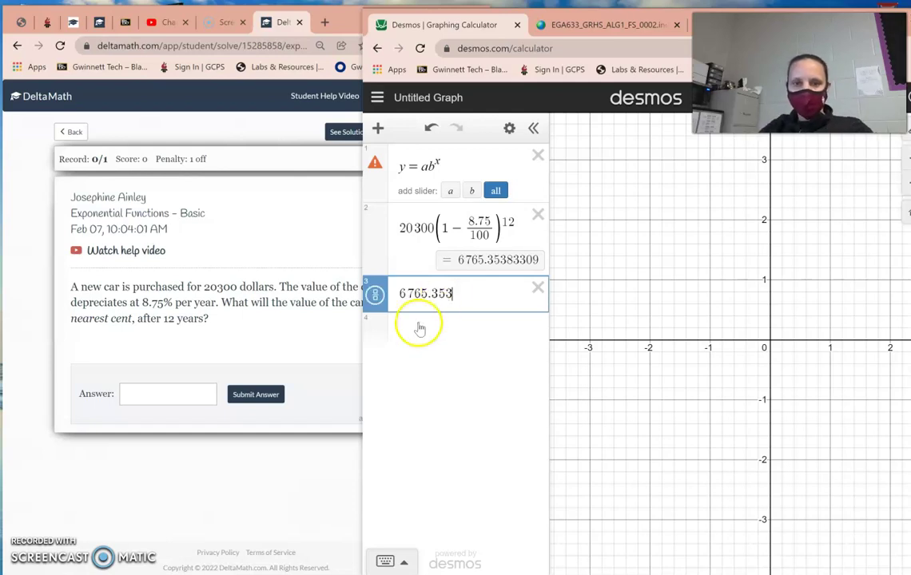
{"action": "key", "text": "BackSpace"}
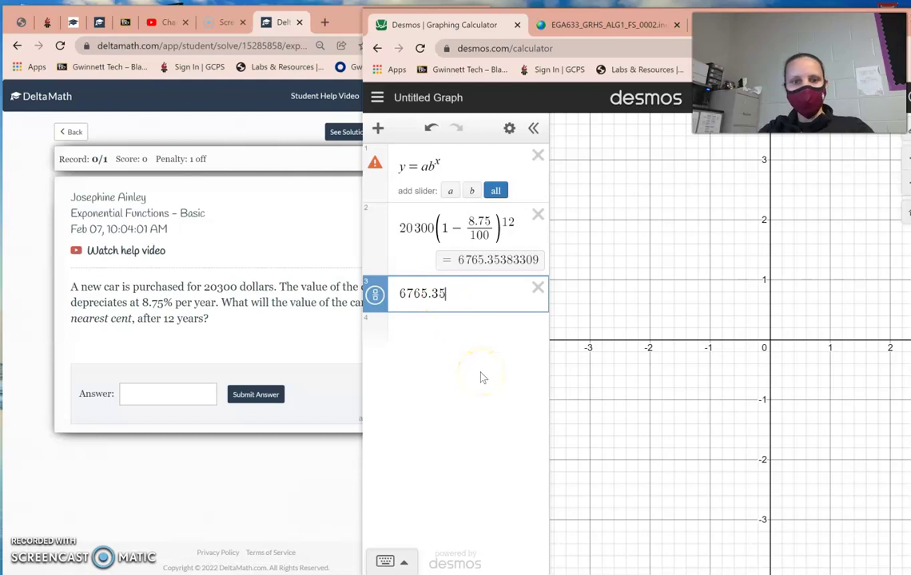
{"action": "type", "text": "3"}
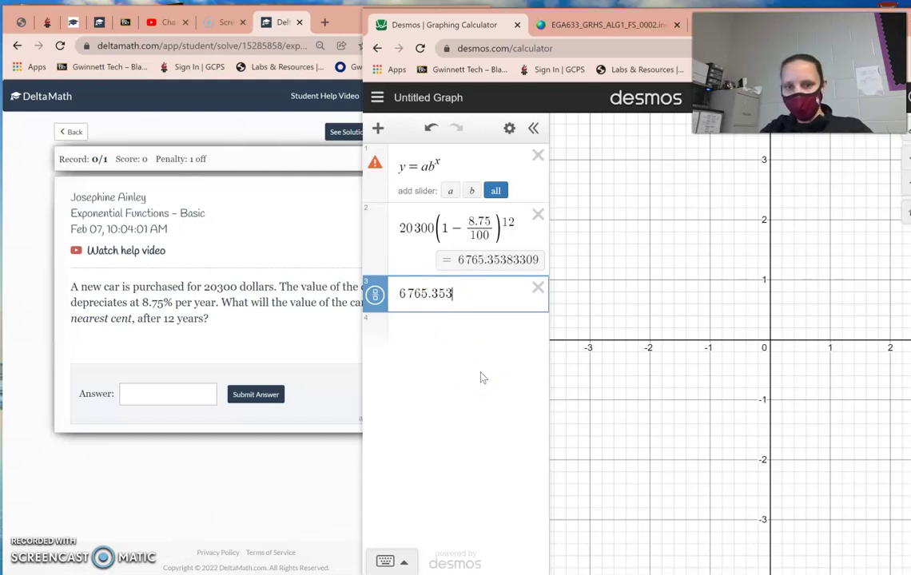
{"action": "key", "text": "BackSpace"}
{"action": "left_click", "coordinate": [455, 297]}
{"action": "type", "text": "5"}
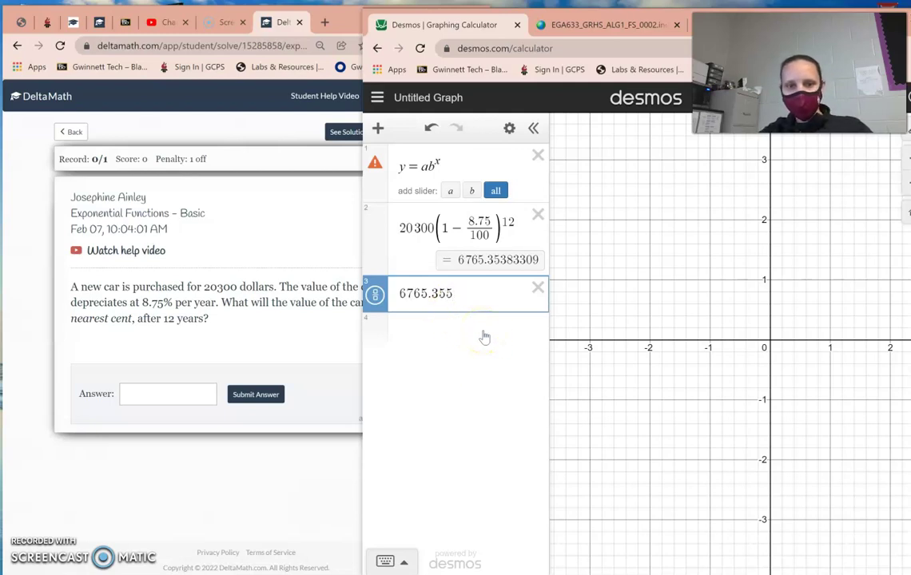
{"action": "key", "text": "BackSpace"}
{"action": "key", "text": "BackSpace"}
{"action": "type", "text": "6"}
{"action": "key", "text": "BackSpace"}
{"action": "type", "text": "5"}
Copy 6765.35 from the third expression into the DeltaMath answer field and submit it
{"action": "left_click_drag", "start_coordinate": [455, 294], "coordinate": [401, 295]}
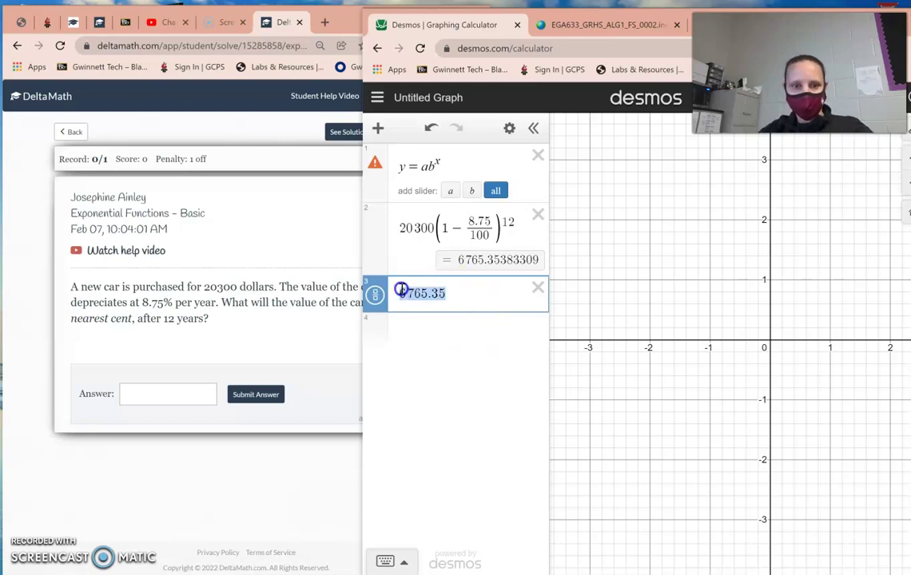
{"action": "key", "text": "ctrl+c"}
{"action": "left_click", "coordinate": [142, 393]}
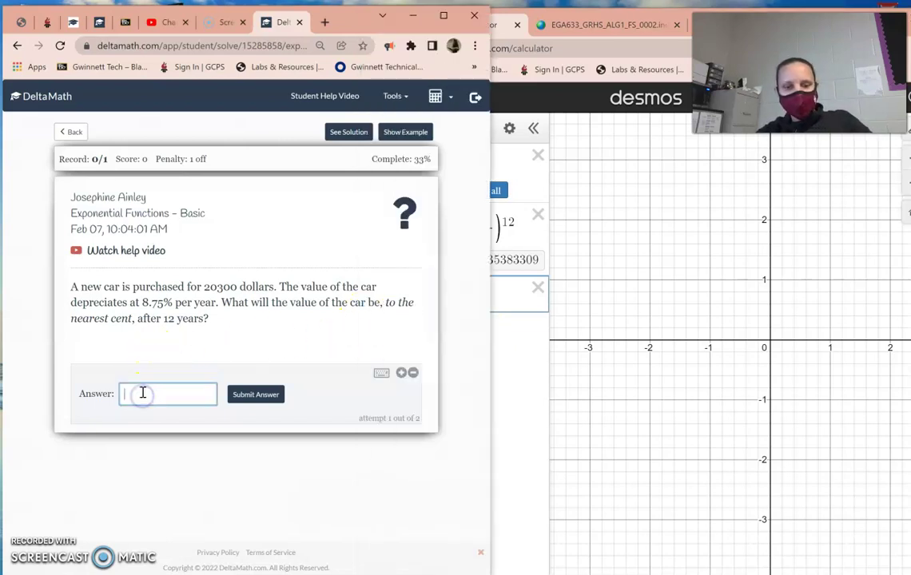
{"action": "key", "text": "ctrl+v"}
{"action": "left_click", "coordinate": [252, 395]}
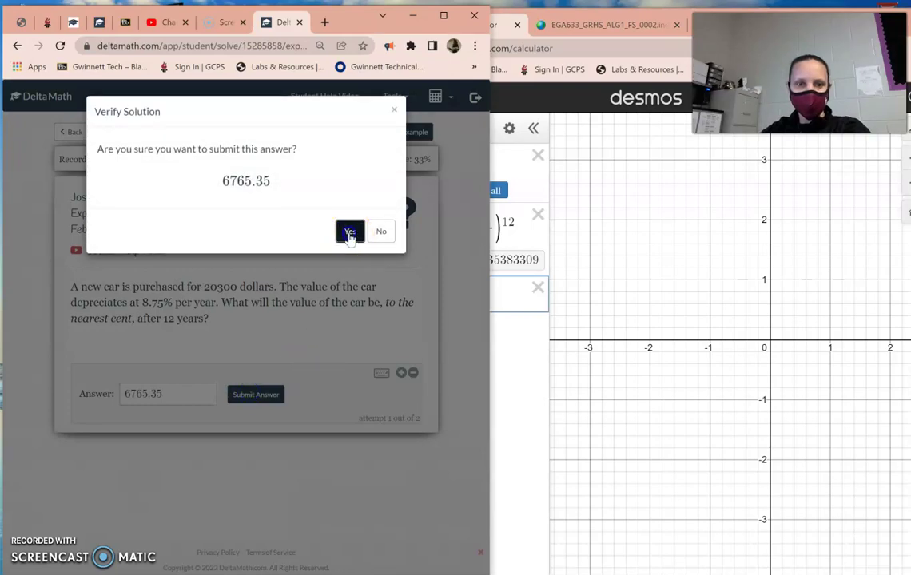
{"action": "left_click", "coordinate": [348, 231]}
Return to the assignment list and open the Table to Exponential Function problem
{"action": "left_click", "coordinate": [71, 132]}
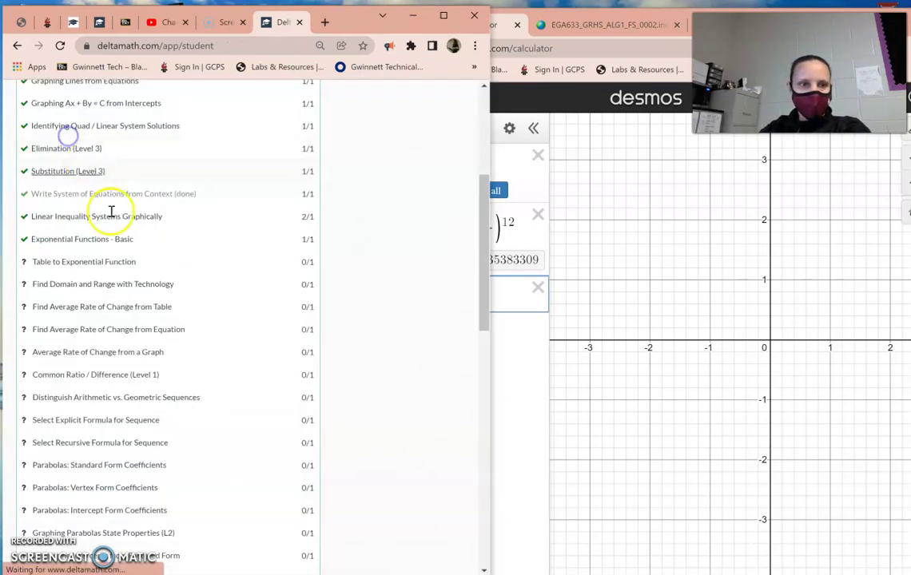
{"action": "left_click", "coordinate": [64, 263]}
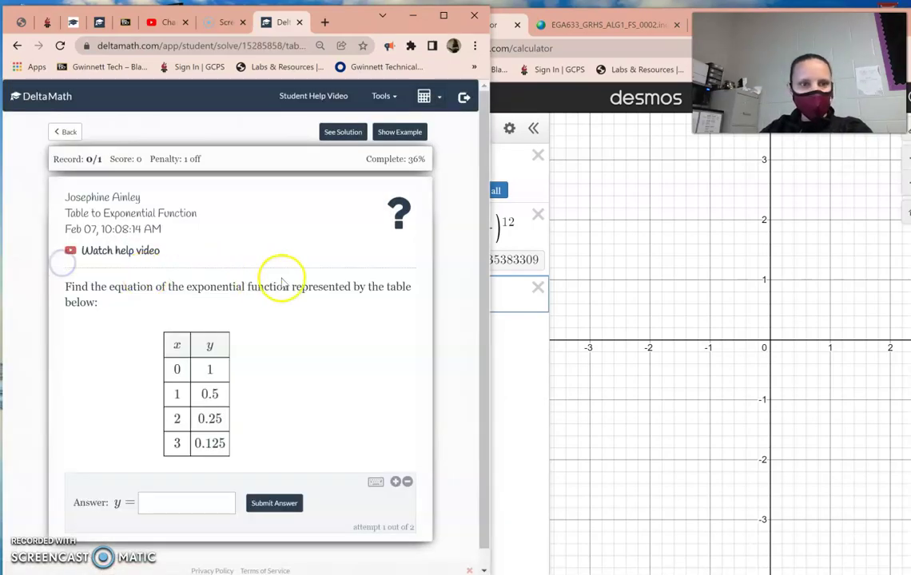
{"action": "scroll", "coordinate": [303, 362], "scroll_direction": "down", "scroll_amount": 1}
Switch to Desmos and delete all the expressions from the previous problem
{"action": "left_click", "coordinate": [505, 364]}
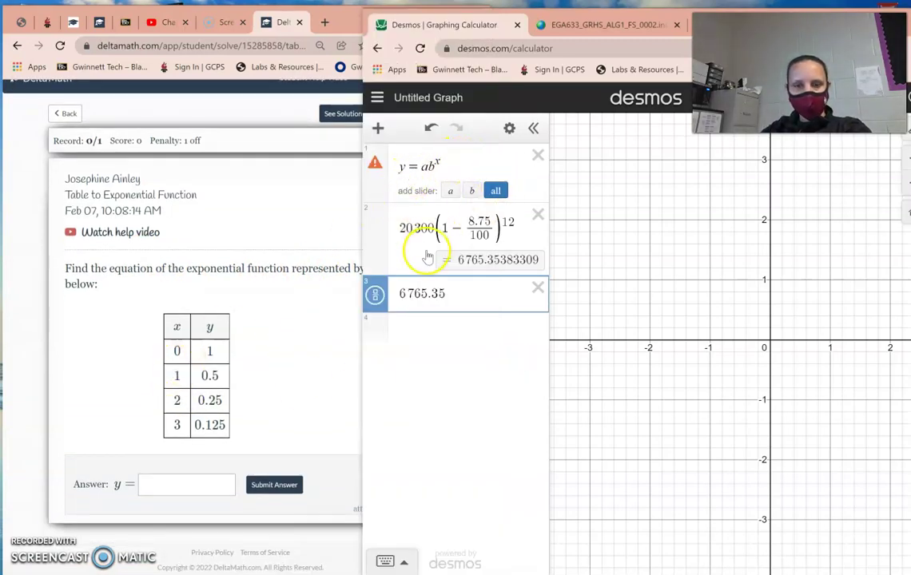
{"action": "left_click", "coordinate": [537, 156]}
{"action": "left_click", "coordinate": [537, 155]}
{"action": "left_click", "coordinate": [537, 156]}
Insert a table and fill its x column with 0, 1, 2 and 3
{"action": "left_click", "coordinate": [378, 130]}
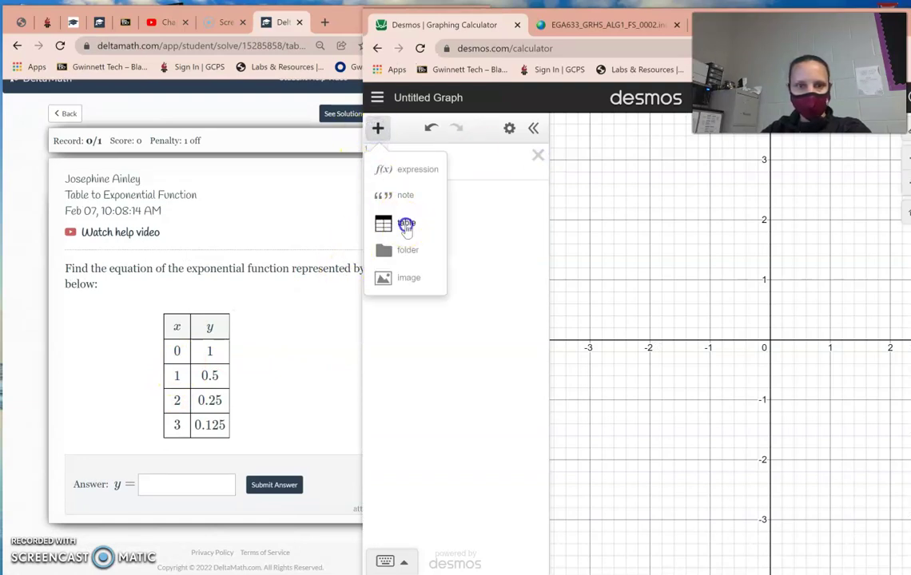
{"action": "left_click", "coordinate": [406, 228]}
{"action": "type", "text": "0"}
{"action": "key", "text": "Return"}
{"action": "type", "text": "1"}
{"action": "key", "text": "Return"}
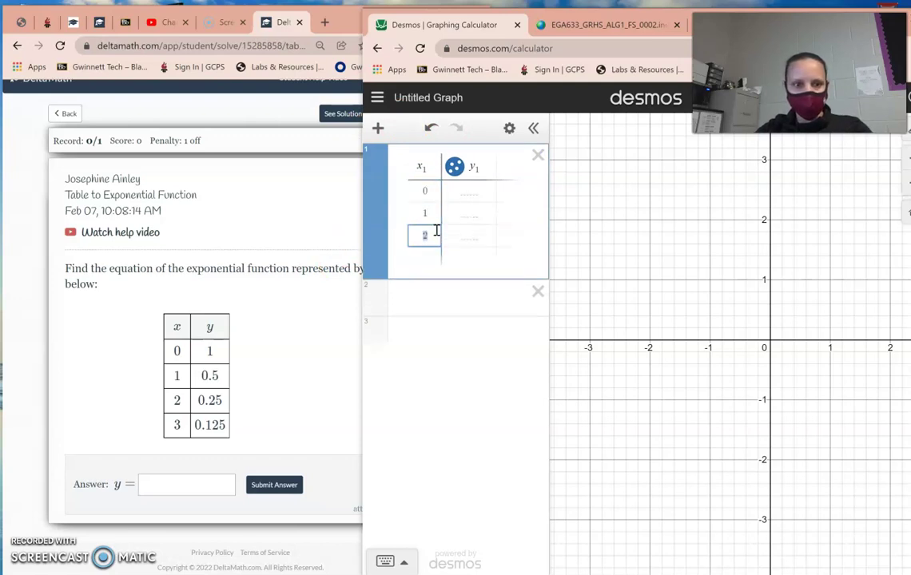
{"action": "key", "text": "Return"}
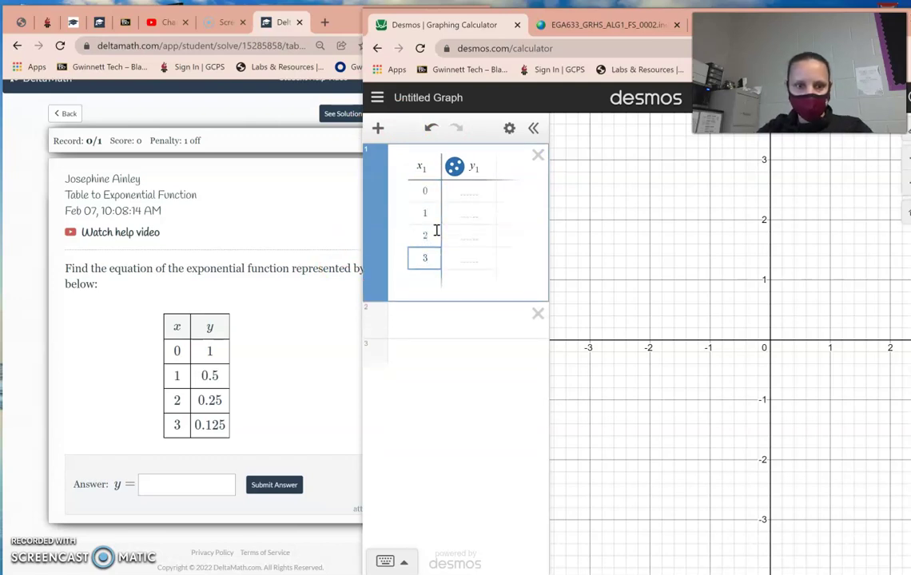
Fill the table's y column with 1, 0.5, 0.25 and 0.125
{"action": "left_click", "coordinate": [462, 193]}
{"action": "type", "text": "1"}
{"action": "key", "text": "Return"}
{"action": "type", "text": "0.5"}
{"action": "key", "text": "Return"}
{"action": "type", "text": "0.25"}
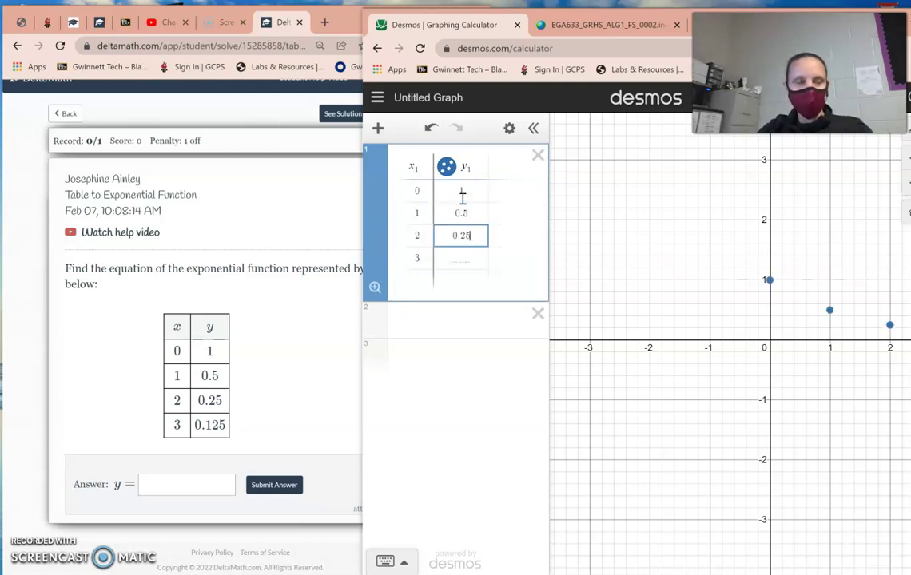
{"action": "key", "text": "Return"}
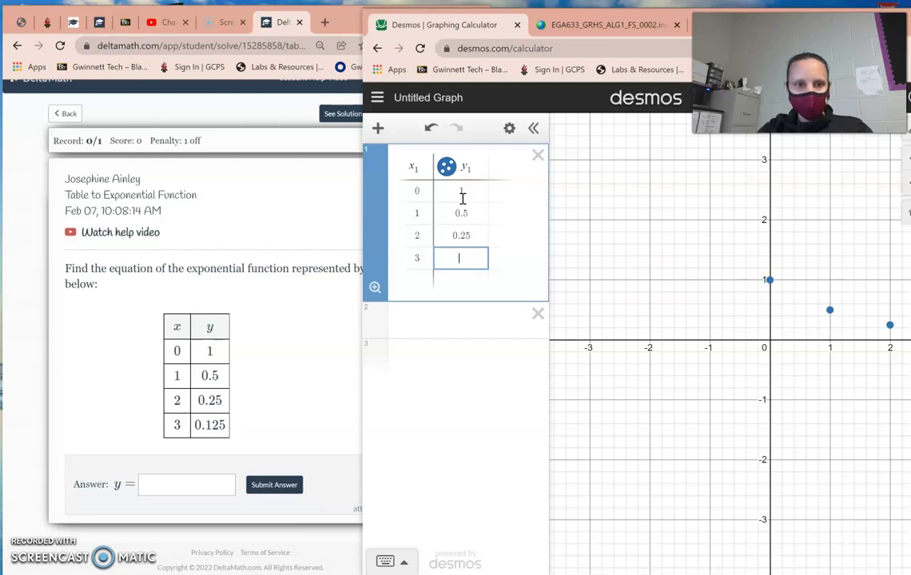
{"action": "type", "text": "0.125"}
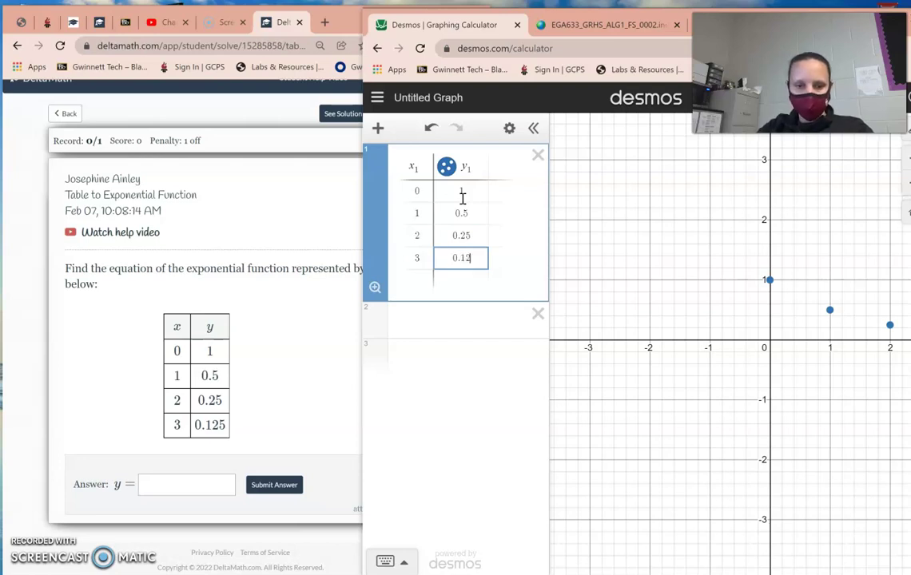
Look up the exponential equation on the Algebra 1 Formula Sheet for the problem's exponential function
{"action": "left_click", "coordinate": [627, 24]}
{"action": "left_click_drag", "start_coordinate": [639, 375], "coordinate": [589, 380]}
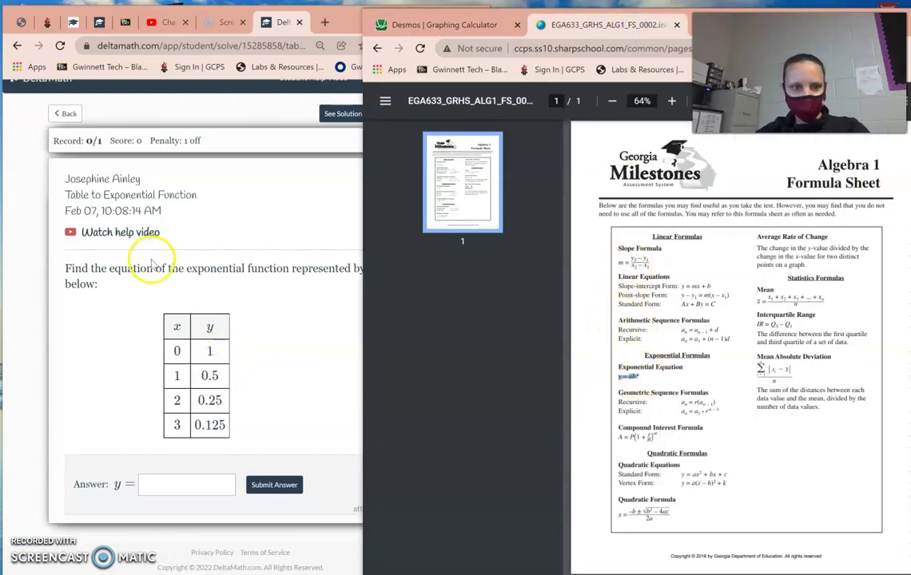
{"action": "left_click_drag", "start_coordinate": [186, 268], "coordinate": [296, 270]}
{"action": "left_click_drag", "start_coordinate": [709, 354], "coordinate": [639, 355]}
{"action": "left_click", "coordinate": [646, 379]}
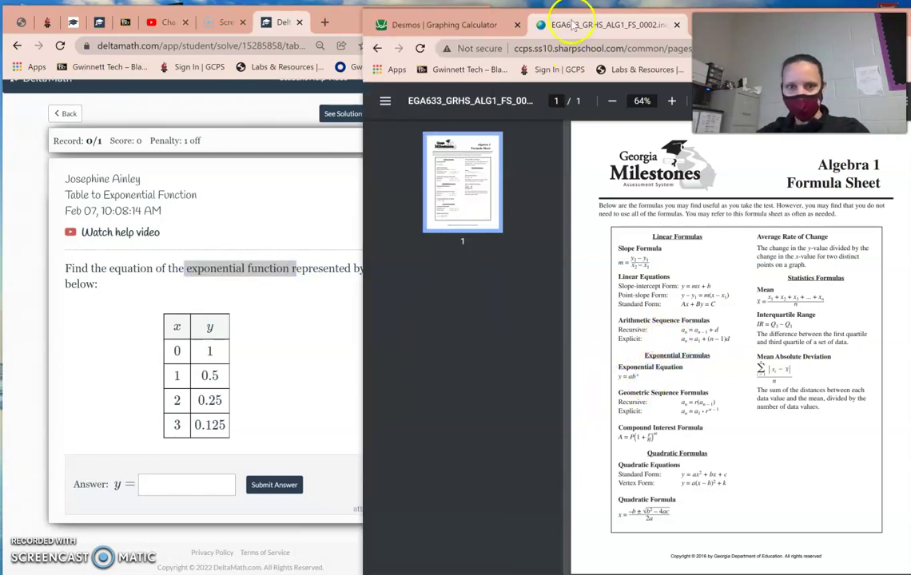
Return to Desmos and enter the exponential equation y = ab^x below the table
{"action": "left_click", "coordinate": [462, 22]}
{"action": "left_click", "coordinate": [461, 318]}
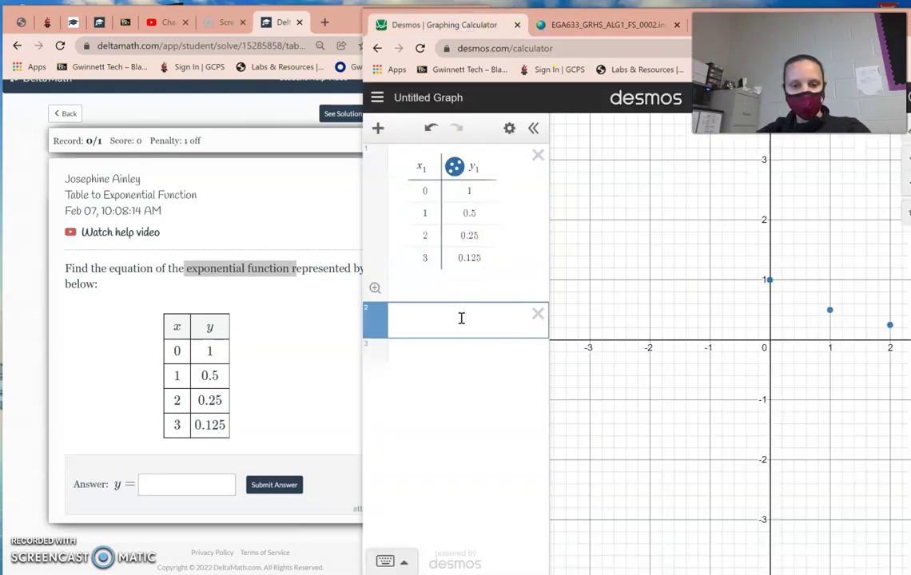
{"action": "type", "text": "y ="}
{"action": "type", "text": "ab"}
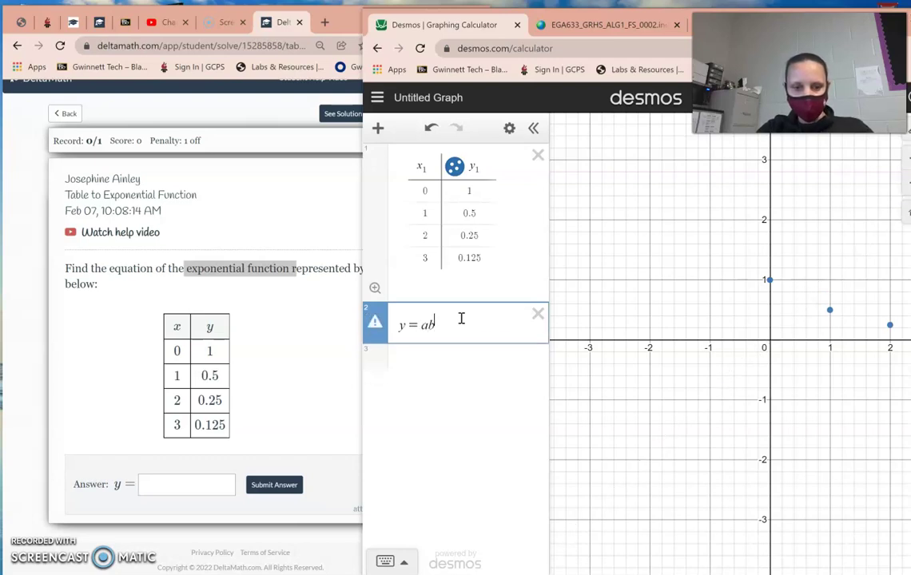
{"action": "type", "text": "^x"}
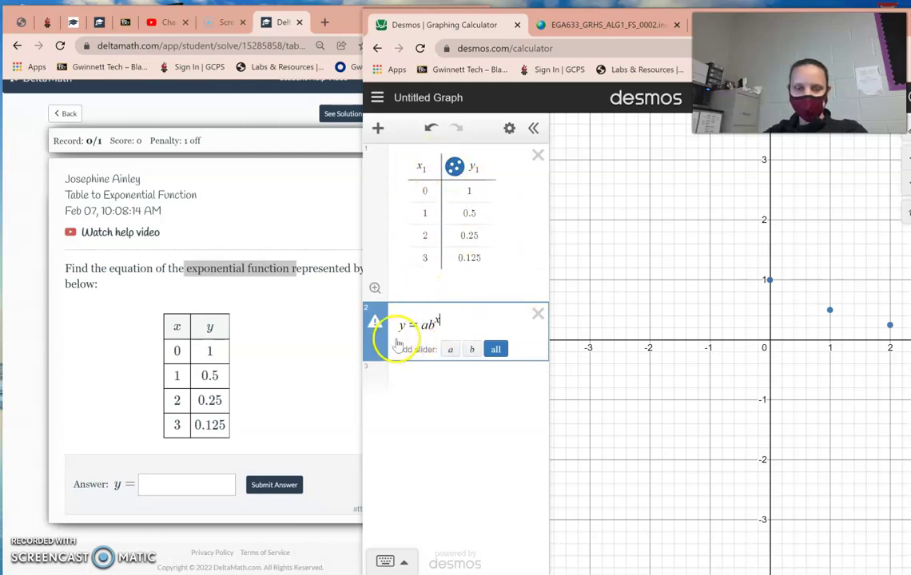
Add the subscript 1 to both y and x in the equation to match the table's column headings
{"action": "left_click", "coordinate": [413, 166]}
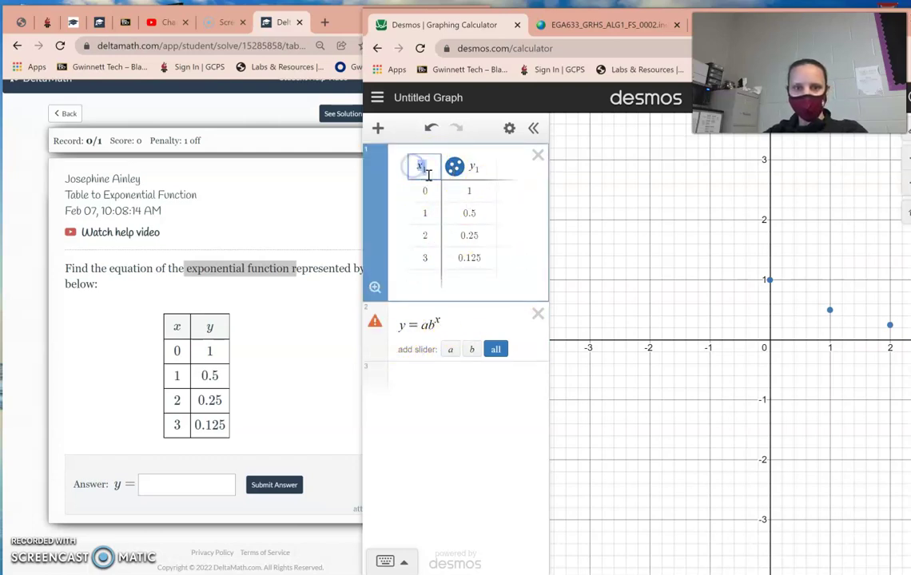
{"action": "left_click", "coordinate": [479, 168]}
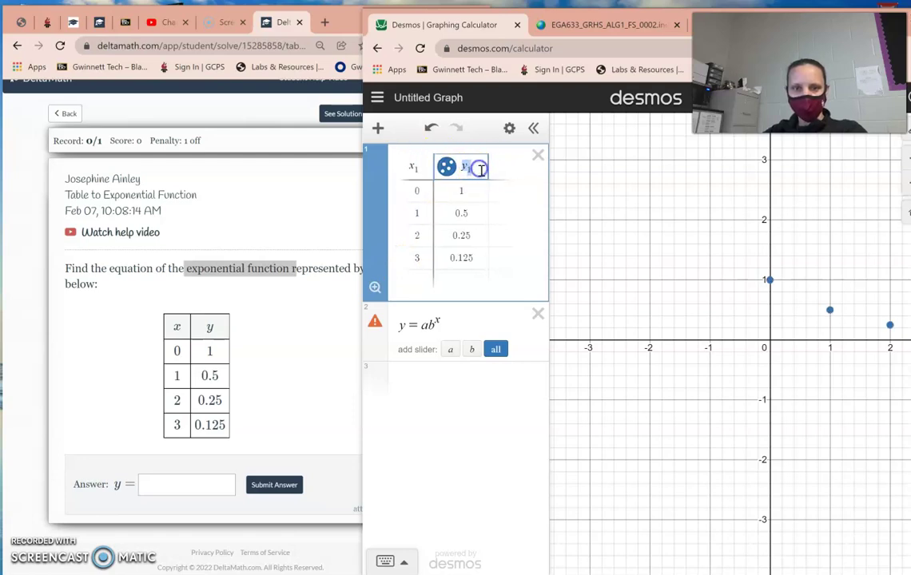
{"action": "left_click", "coordinate": [404, 324]}
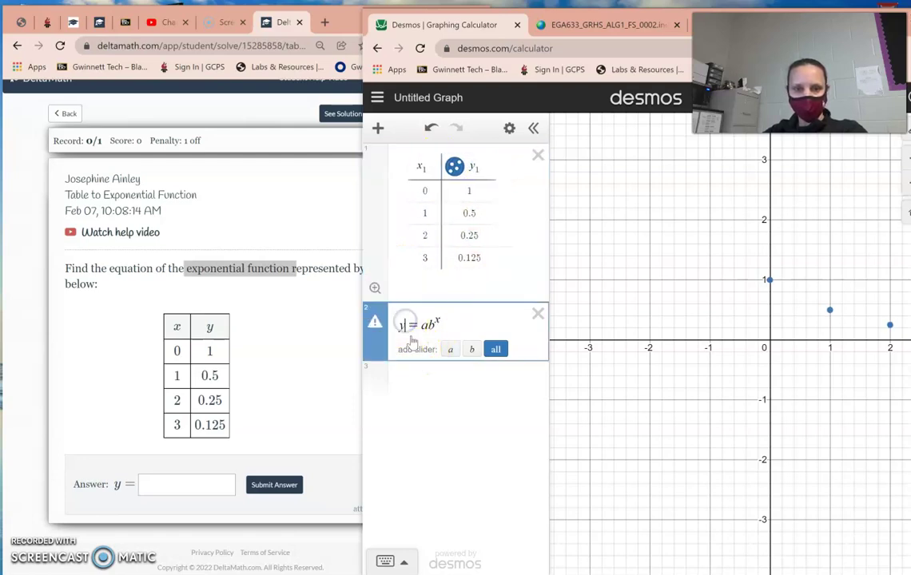
{"action": "type", "text": "_1"}
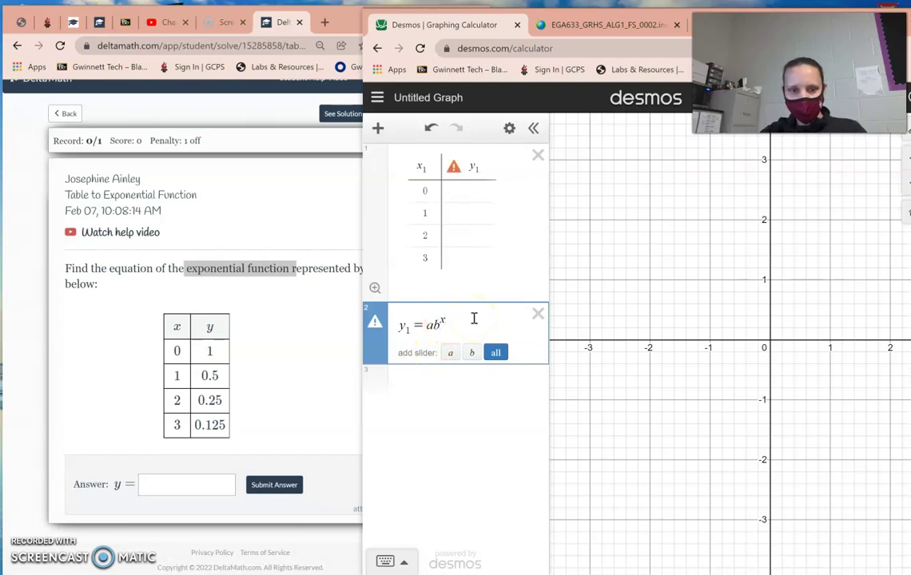
{"action": "type", "text": "_1"}
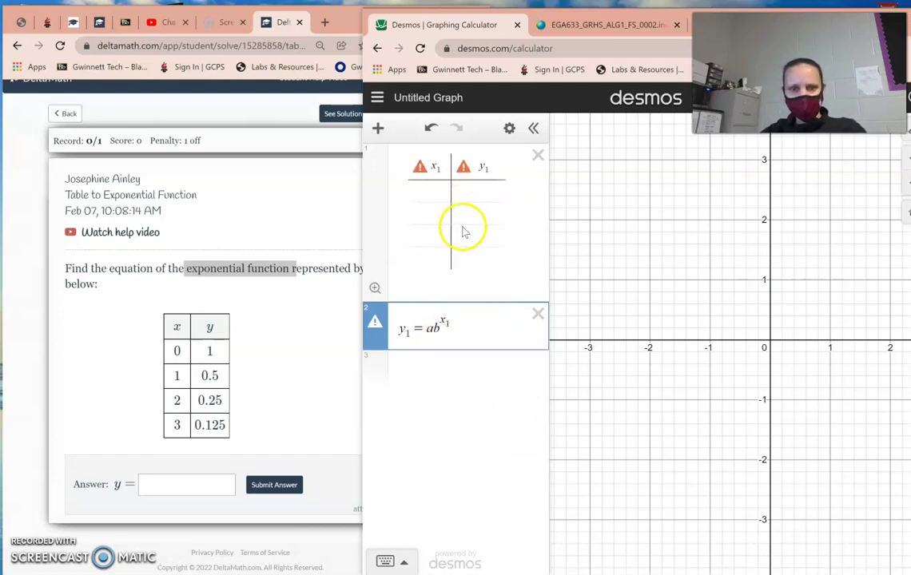
Replace the equals sign in the equation with a tilde to run the regression y₁ ~ ab^x₁
{"action": "left_click", "coordinate": [423, 327]}
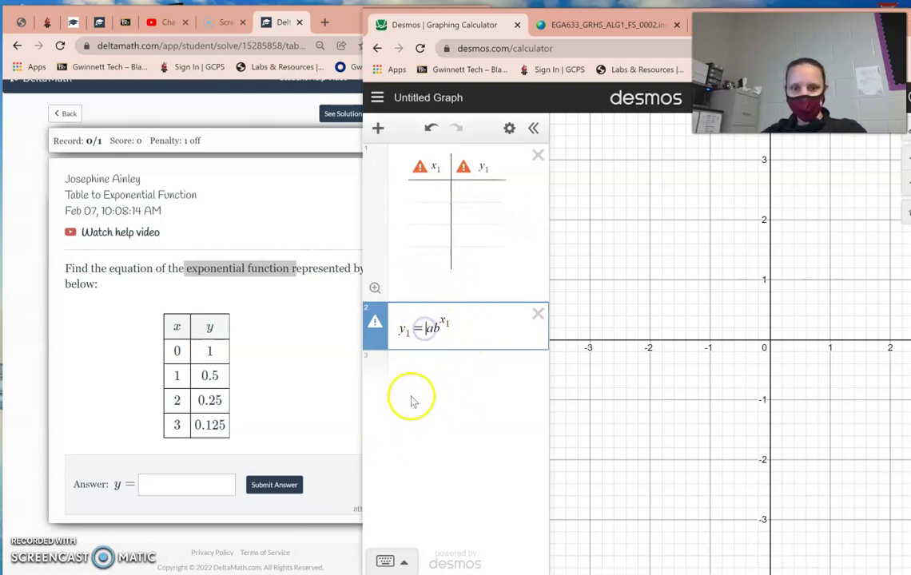
{"action": "key", "text": "BackSpace"}
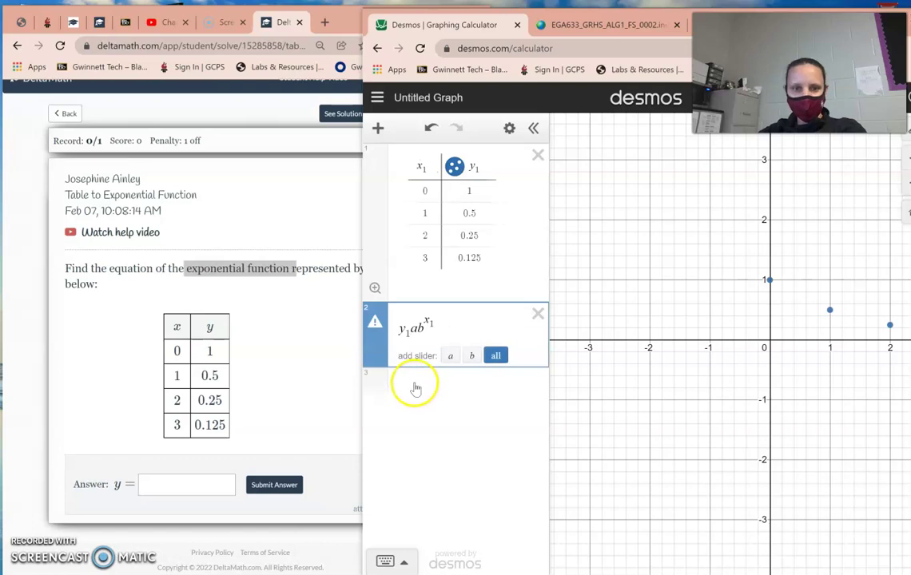
{"action": "left_click", "coordinate": [404, 564]}
{"action": "left_click", "coordinate": [392, 564]}
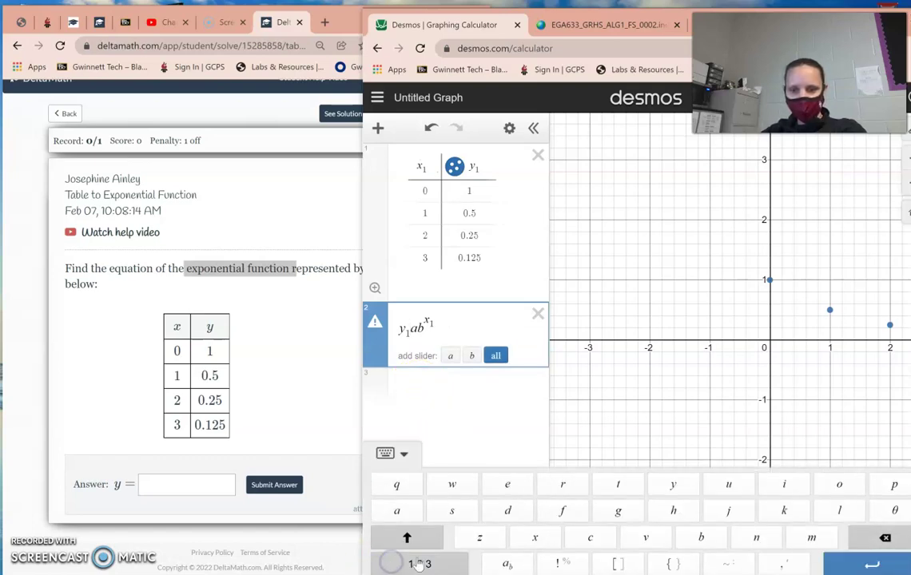
{"action": "left_click", "coordinate": [722, 564]}
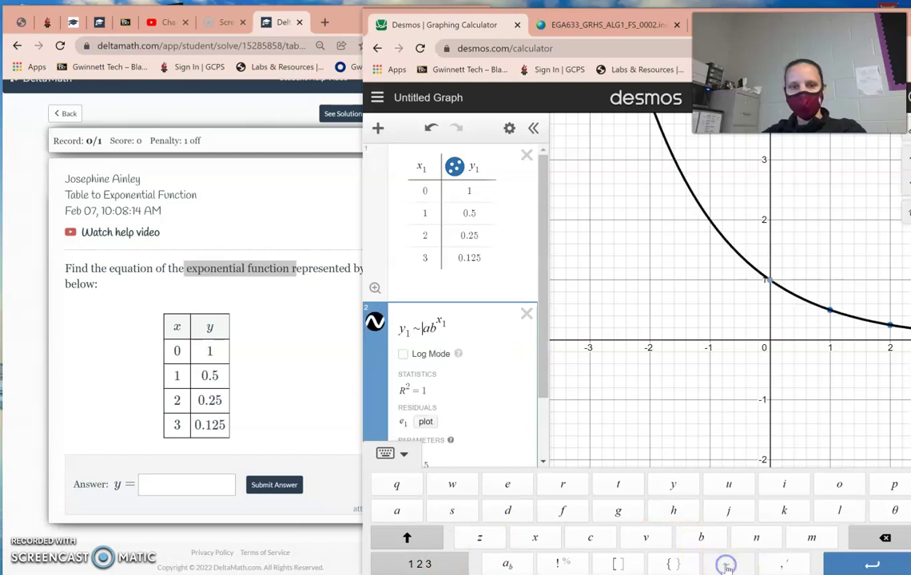
{"action": "left_click", "coordinate": [403, 454]}
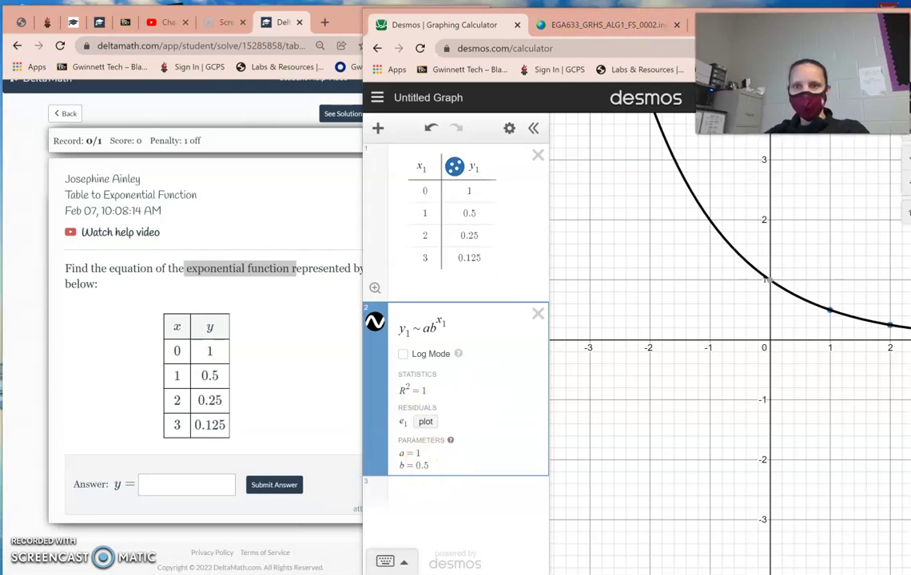
Switch to DeltaMath and enter 1(0.5)^x as the answer for the table's exponential function
{"action": "left_click_drag", "start_coordinate": [799, 76], "coordinate": [795, 126]}
{"action": "left_click_drag", "start_coordinate": [743, 24], "coordinate": [875, 17]}
{"action": "left_click", "coordinate": [190, 486]}
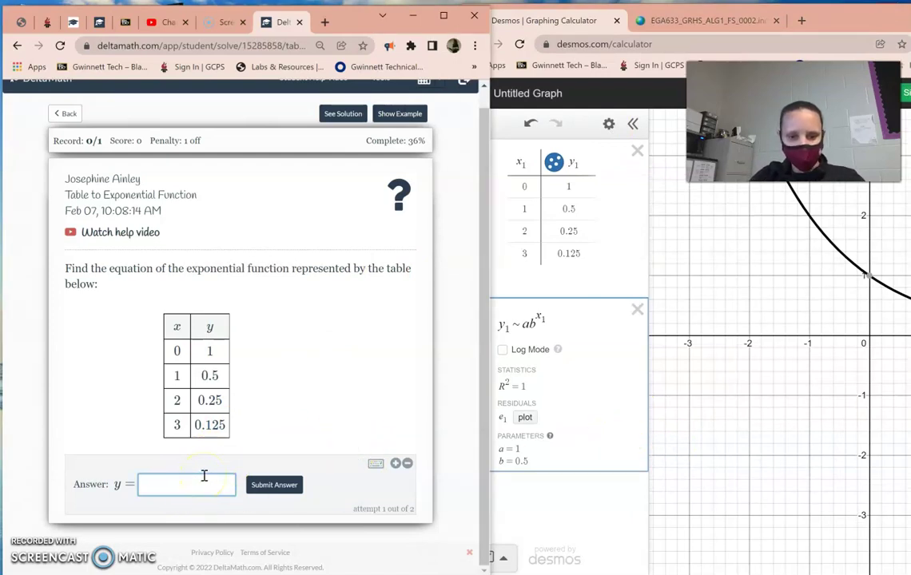
{"action": "type", "text": "ab^x"}
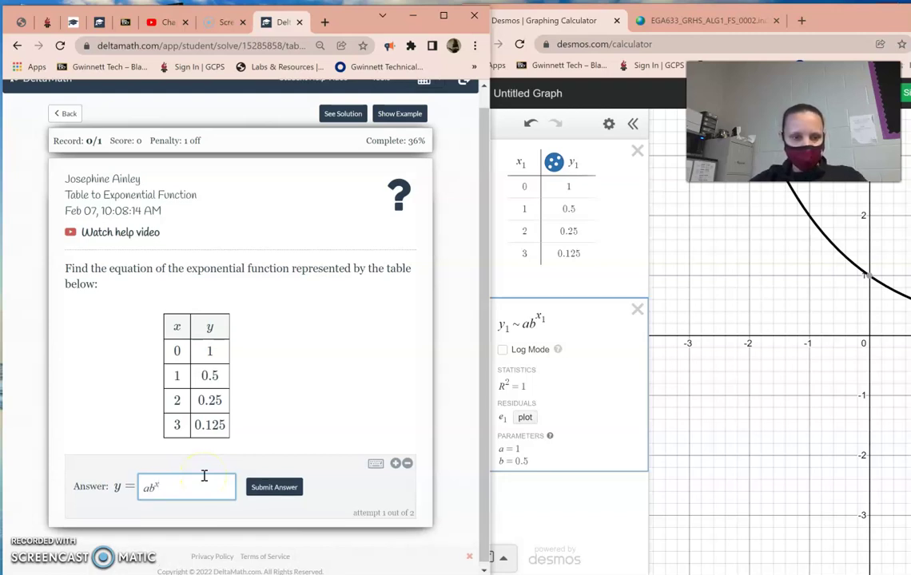
{"action": "left_click", "coordinate": [173, 489]}
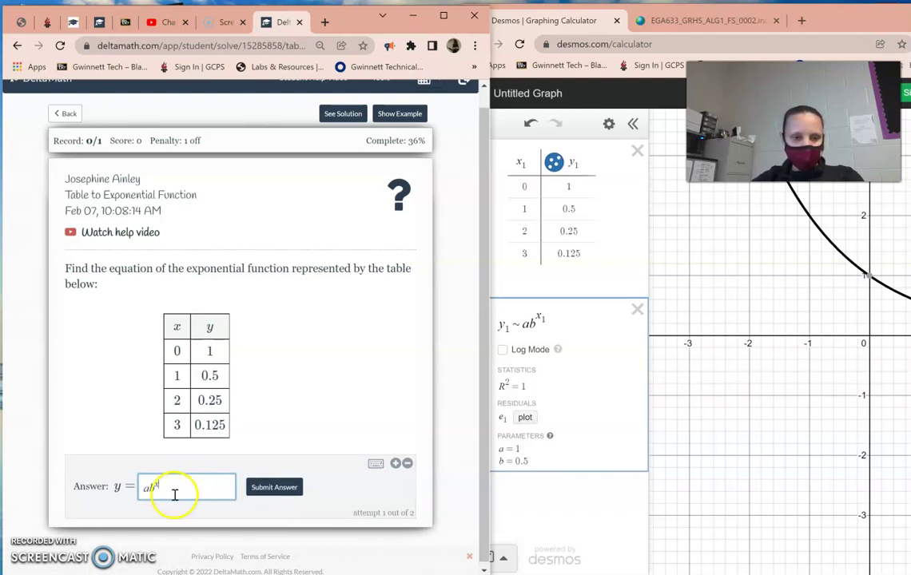
{"action": "type", "text": "x"}
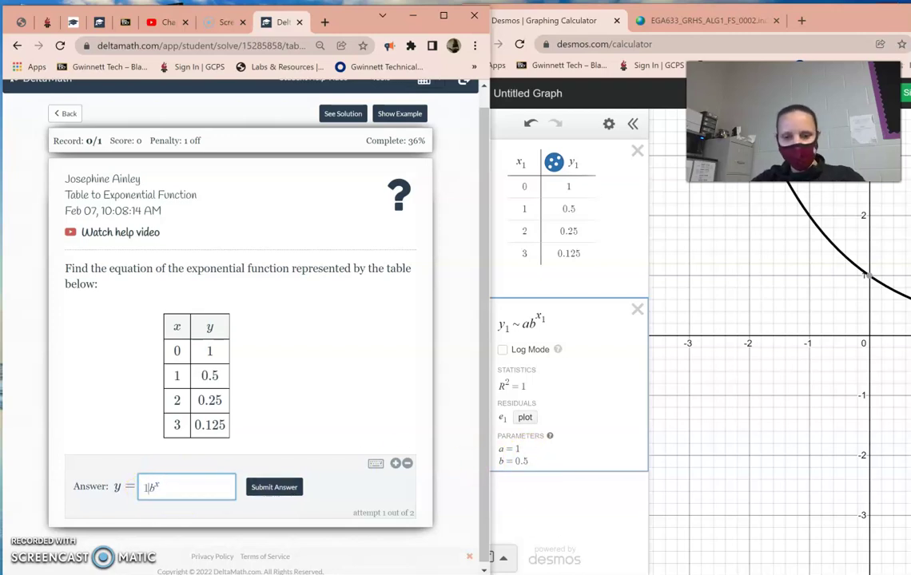
{"action": "type", "text": "("}
{"action": "key", "text": "Right"}
{"action": "type", "text": ")"}
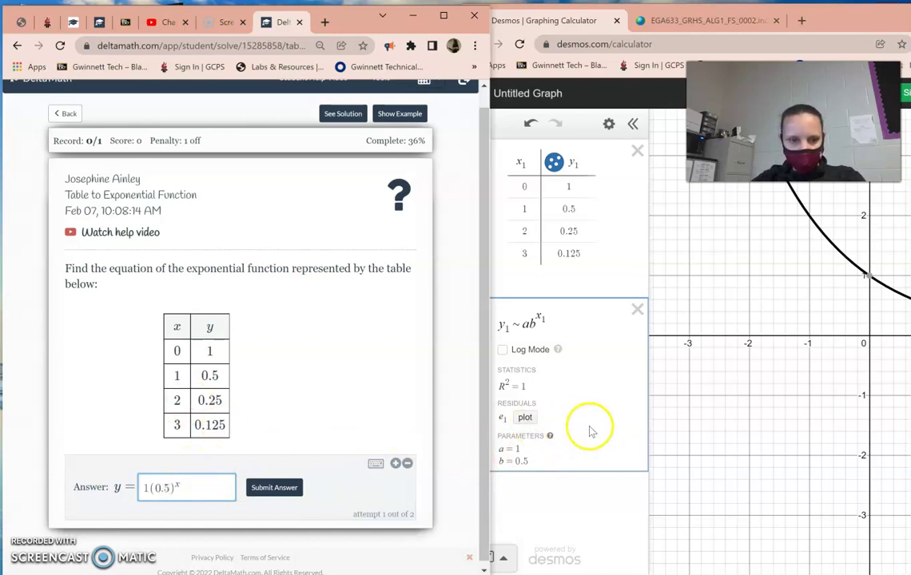
Submit y = 1(0.5)^x as the answer to the exponential table problem and confirm the submission
{"action": "left_click_drag", "start_coordinate": [100, 270], "coordinate": [225, 272]}
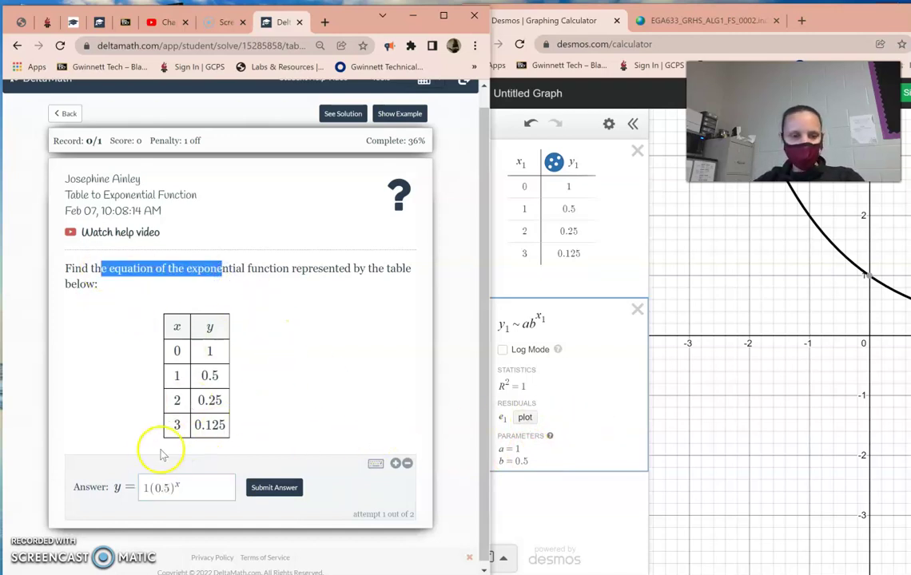
{"action": "left_click", "coordinate": [177, 486]}
{"action": "left_click", "coordinate": [321, 448]}
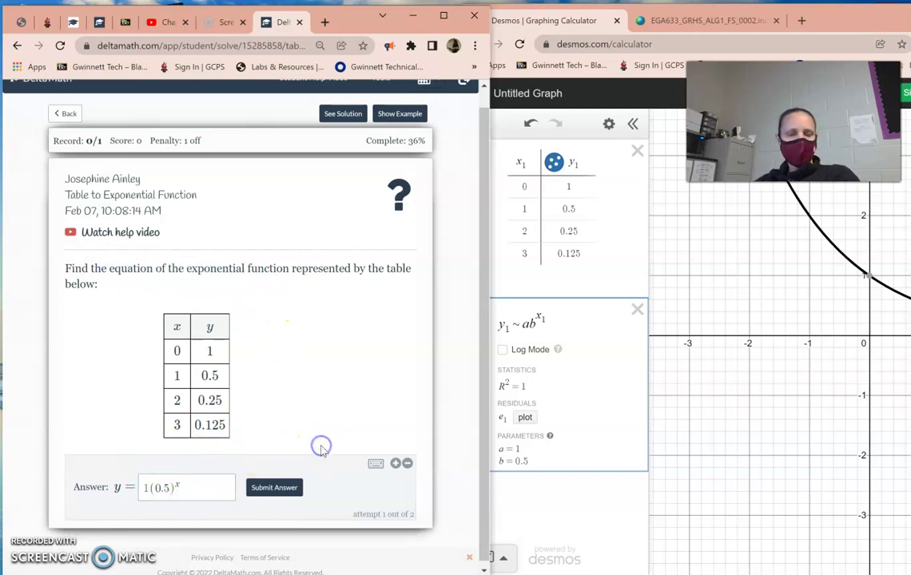
{"action": "left_click", "coordinate": [152, 487]}
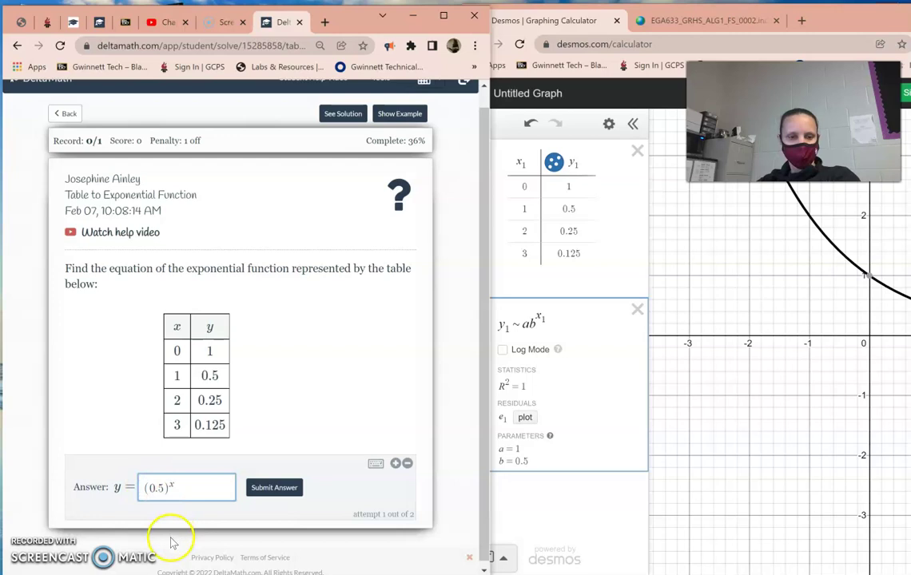
{"action": "left_click", "coordinate": [276, 489]}
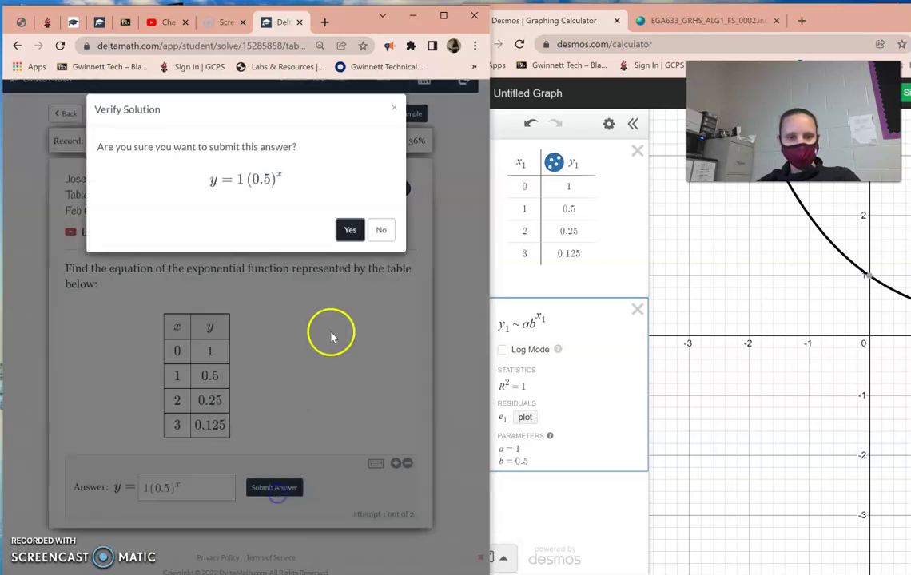
{"action": "left_click", "coordinate": [350, 232]}
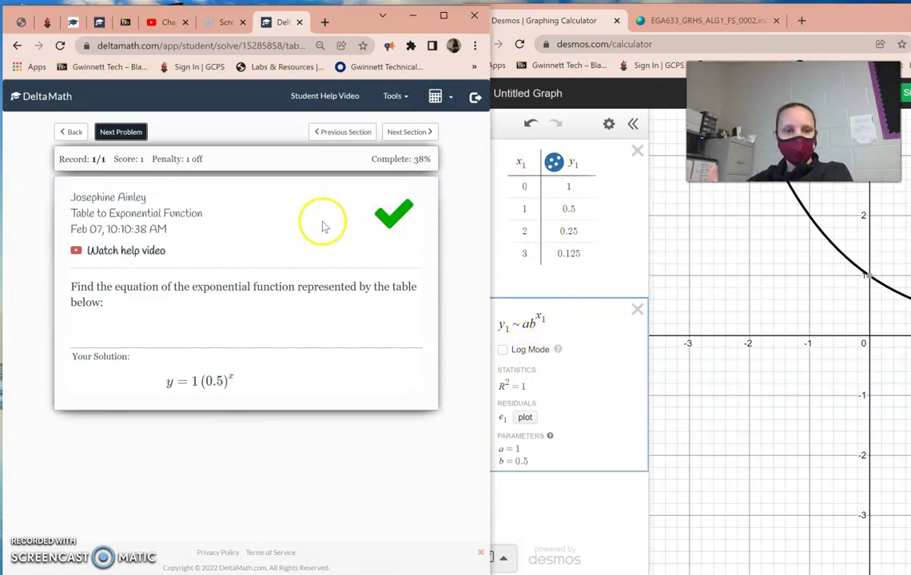
Review the regression expression in Desmos and compare it with the linear and quadratic equation forms on the Algebra 1 Formula Sheet
{"action": "left_click", "coordinate": [502, 319]}
{"action": "left_click_drag", "start_coordinate": [546, 320], "coordinate": [503, 319]}
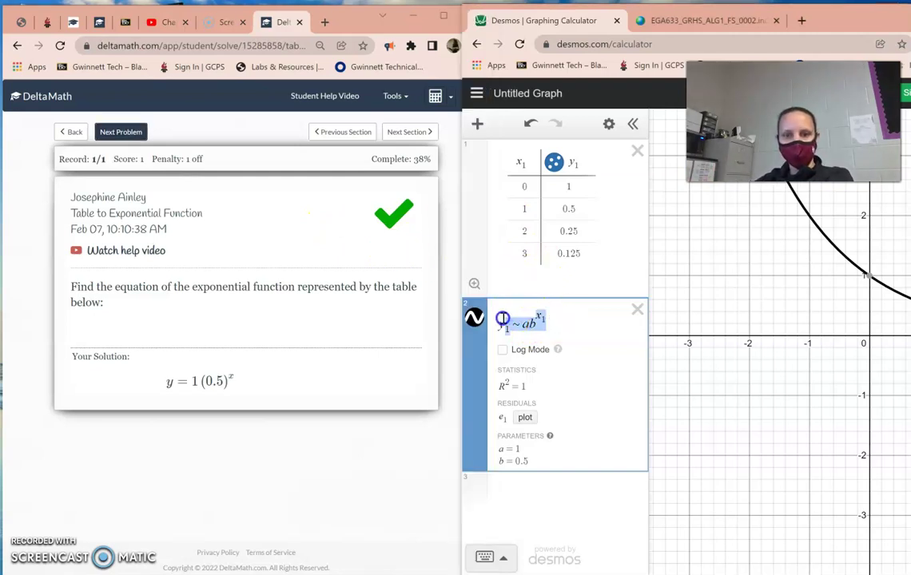
{"action": "left_click", "coordinate": [679, 20]}
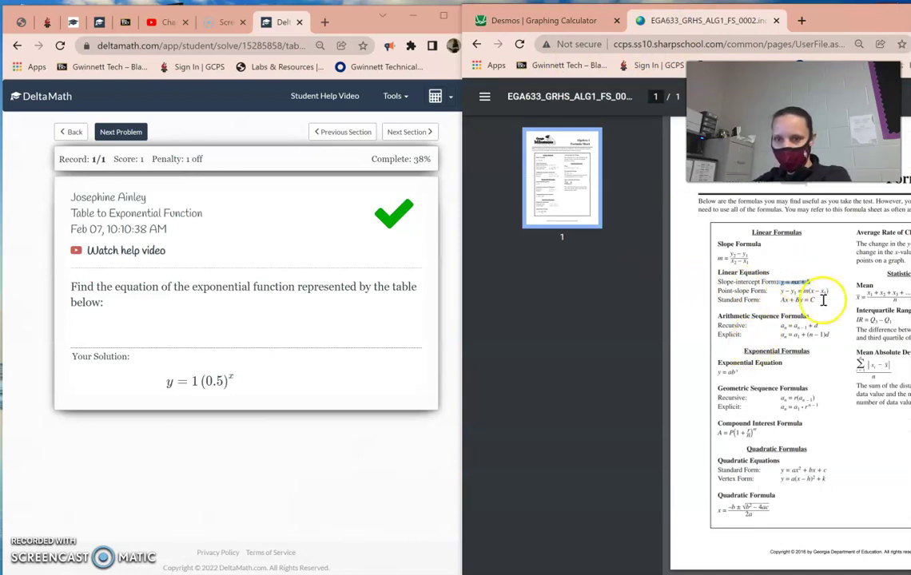
{"action": "left_click", "coordinate": [814, 473]}
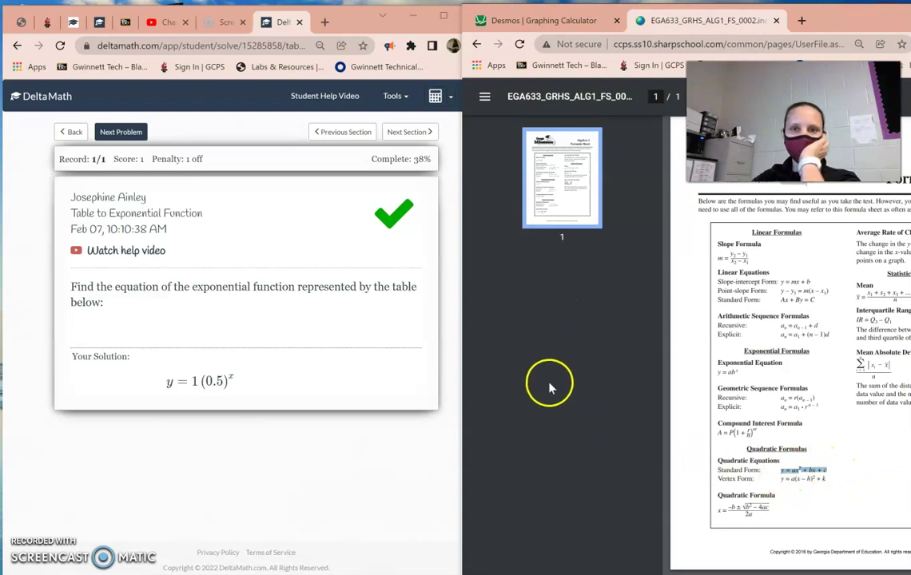
{"action": "left_click", "coordinate": [544, 20]}
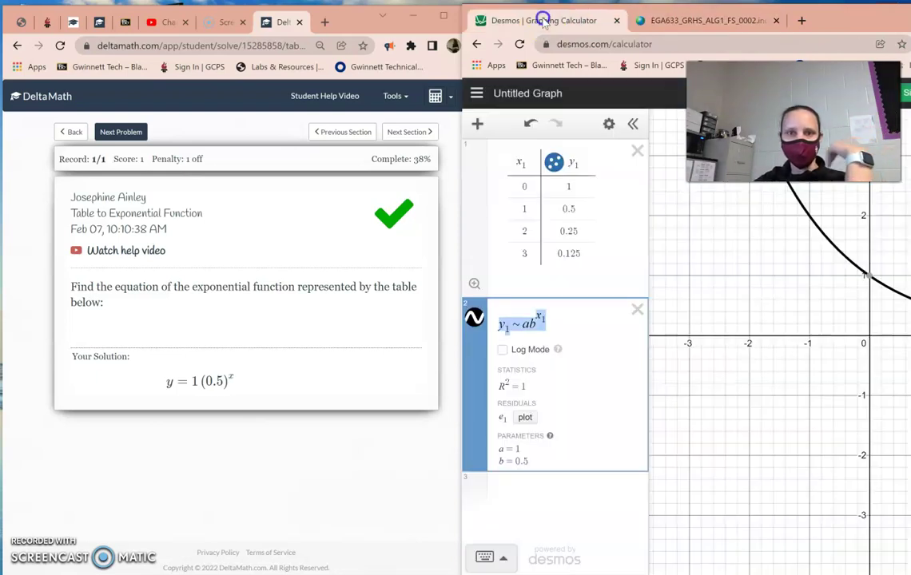
Return to DeltaMath's assignment list, open Find Domain and Range with Technology, and copy the function f(x) = √x − 5
{"action": "left_click", "coordinate": [72, 132]}
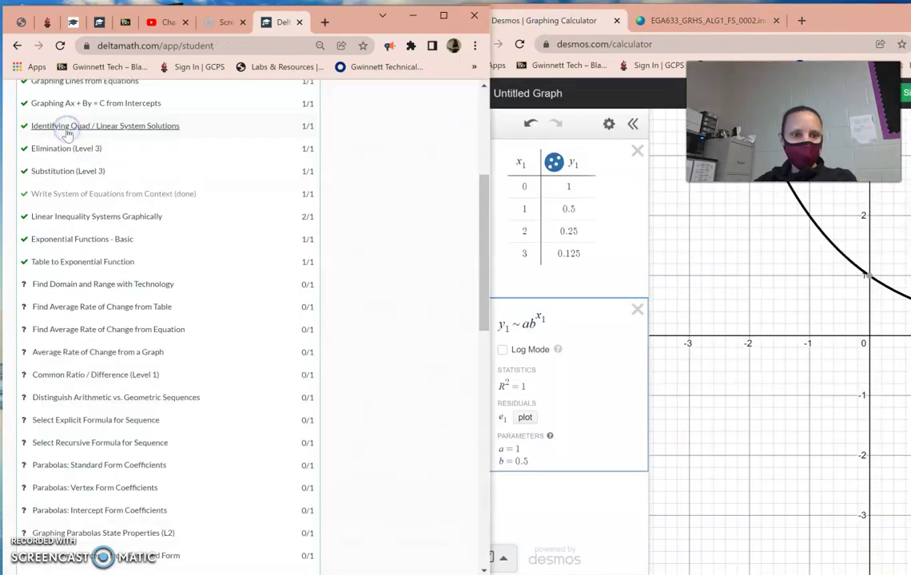
{"action": "left_click", "coordinate": [104, 286]}
{"action": "left_click_drag", "start_coordinate": [104, 300], "coordinate": [76, 303]}
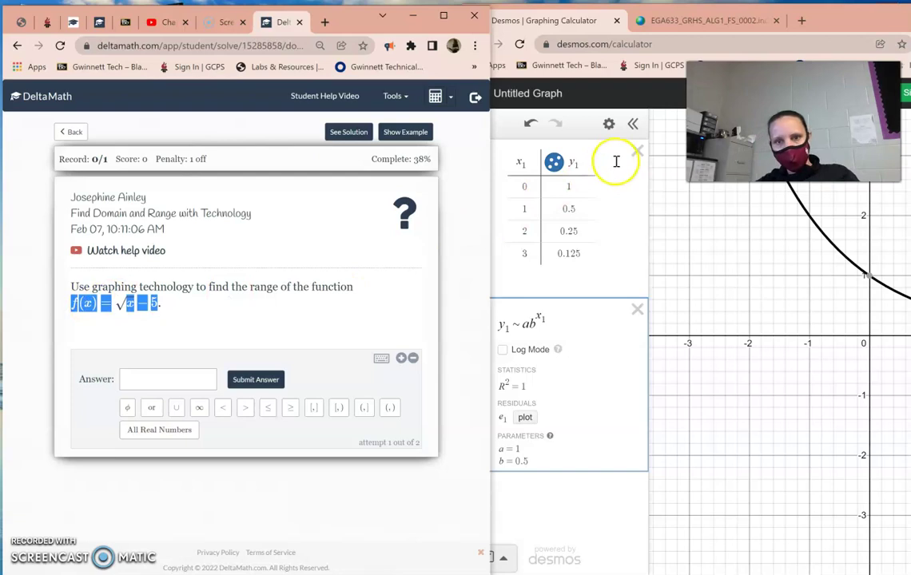
Clear all expressions in Desmos and paste the copied function into the empty expression list
{"action": "left_click", "coordinate": [646, 152]}
{"action": "left_click", "coordinate": [637, 151]}
{"action": "left_click", "coordinate": [637, 151]}
{"action": "left_click", "coordinate": [549, 150]}
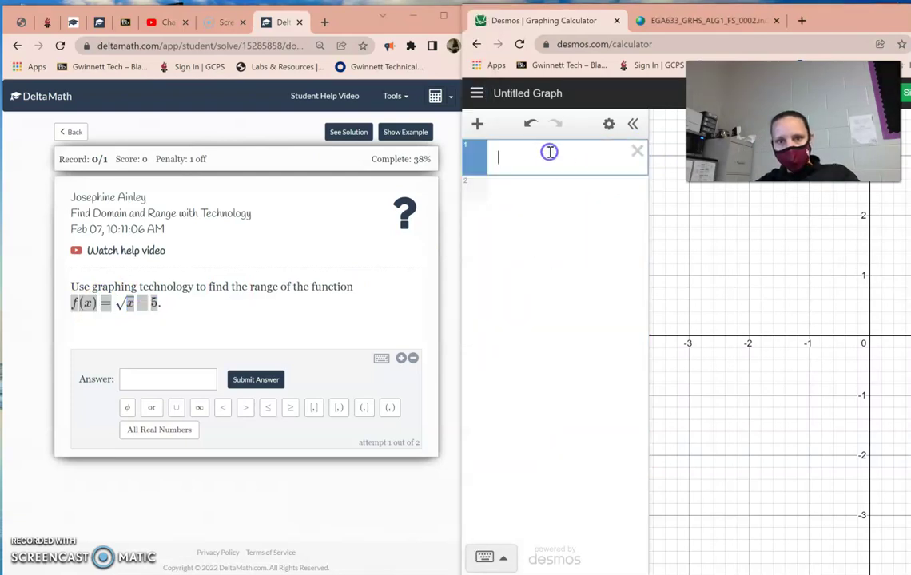
{"action": "type", "text": "f(x) = x  −5"}
Join the pasted fragments into the single expression f(x) = x − 5 and delete the leftover rows
{"action": "left_click", "coordinate": [520, 195]}
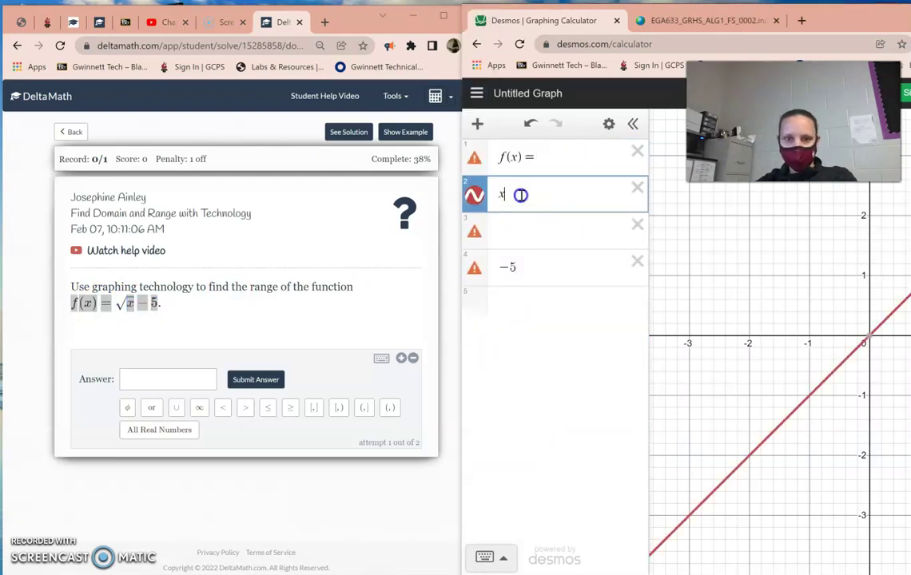
{"action": "key", "text": "ctrl+x"}
{"action": "left_click", "coordinate": [552, 154]}
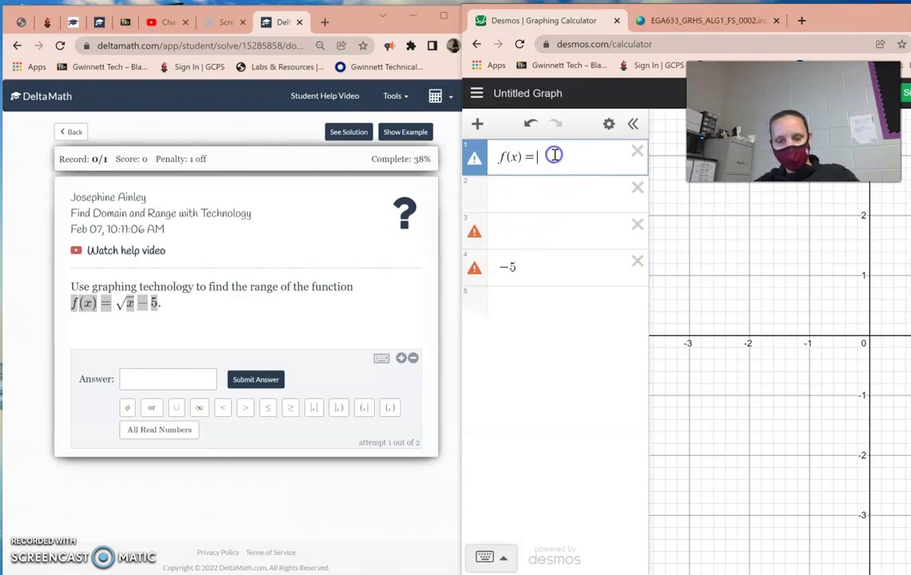
{"action": "key", "text": "ctrl+v"}
{"action": "left_click_drag", "start_coordinate": [523, 266], "coordinate": [494, 267]}
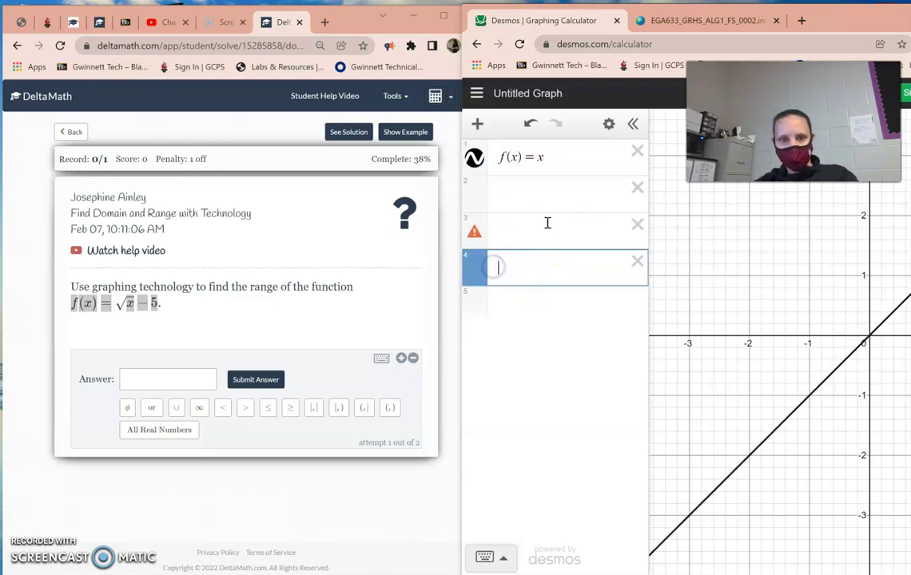
{"action": "left_click", "coordinate": [557, 156]}
{"action": "key", "text": "ctrl+v"}
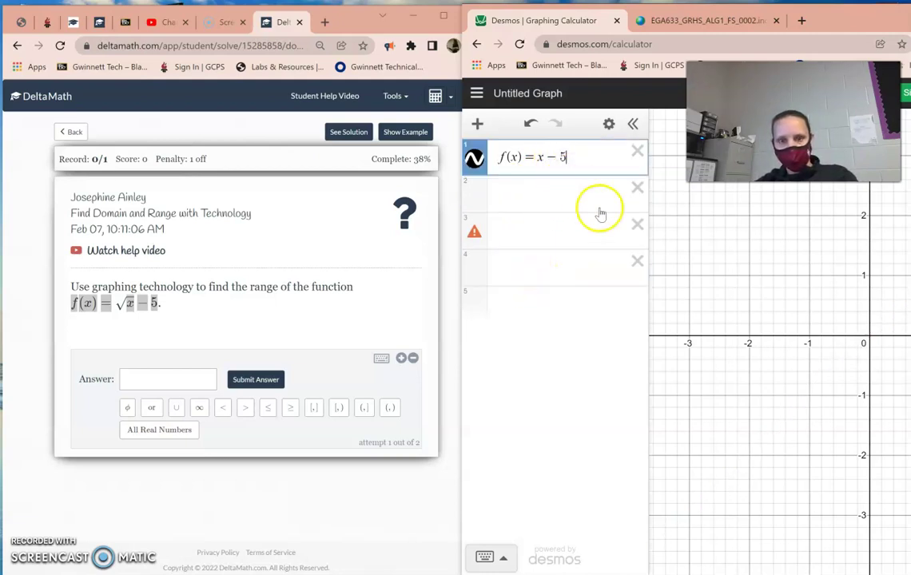
{"action": "left_click", "coordinate": [637, 190]}
{"action": "left_click", "coordinate": [637, 190]}
{"action": "left_click", "coordinate": [637, 190]}
Put the x under a square root so the expression reads f(x) = √x − 5
{"action": "left_click", "coordinate": [540, 158]}
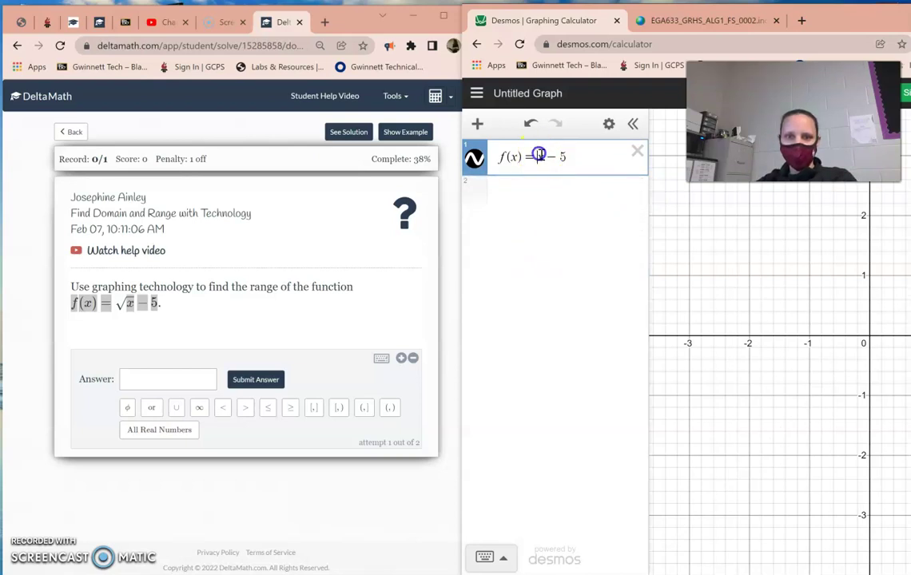
{"action": "left_click", "coordinate": [484, 555]}
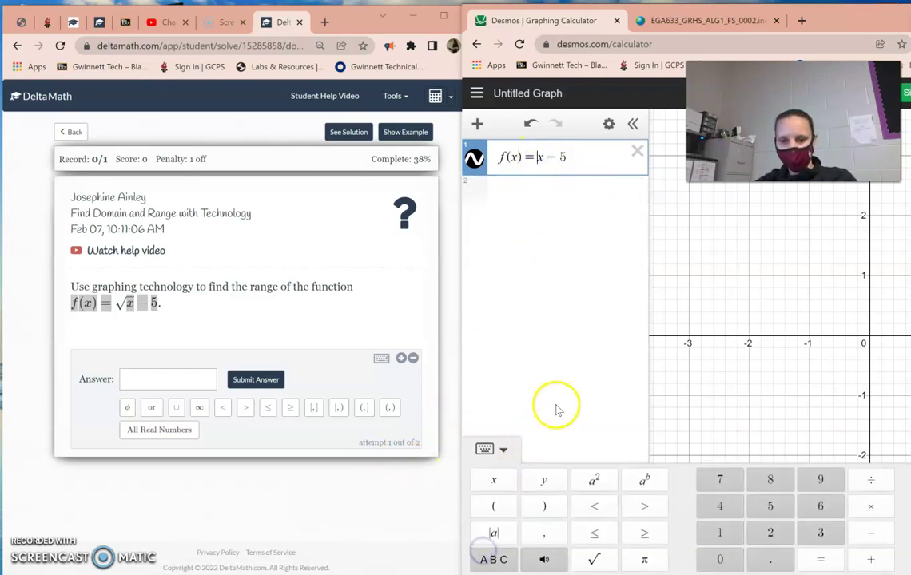
{"action": "left_click", "coordinate": [593, 560]}
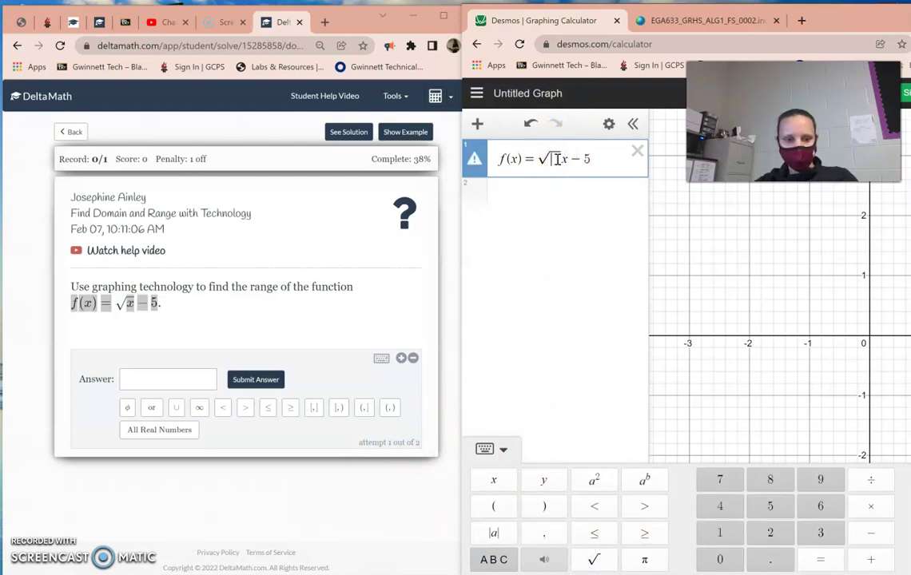
{"action": "type", "text": "x"}
{"action": "key", "text": "BackSpace"}
Reread the problem's request for the range and examine the graph of f(x) = √x − 5 at the default zoom
{"action": "left_click", "coordinate": [230, 314]}
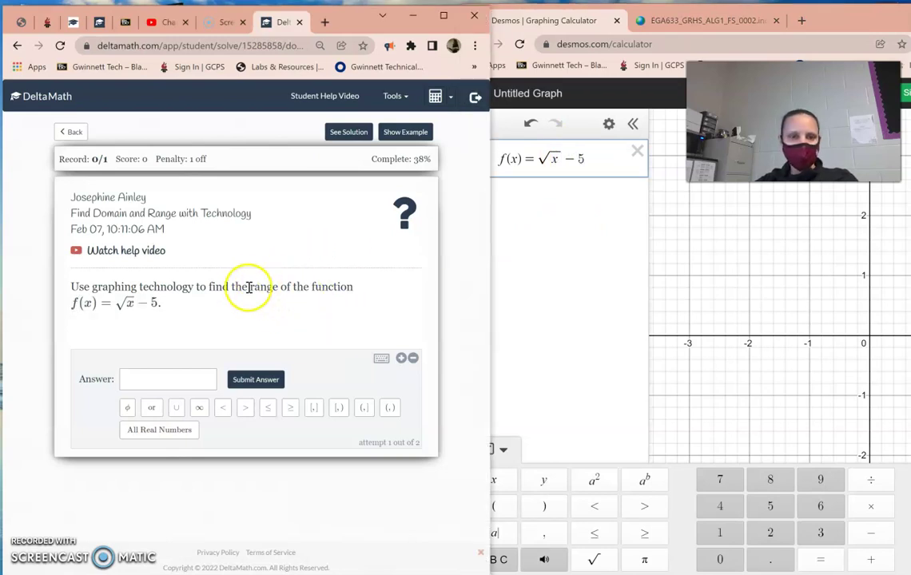
{"action": "left_click_drag", "start_coordinate": [279, 287], "coordinate": [223, 287]}
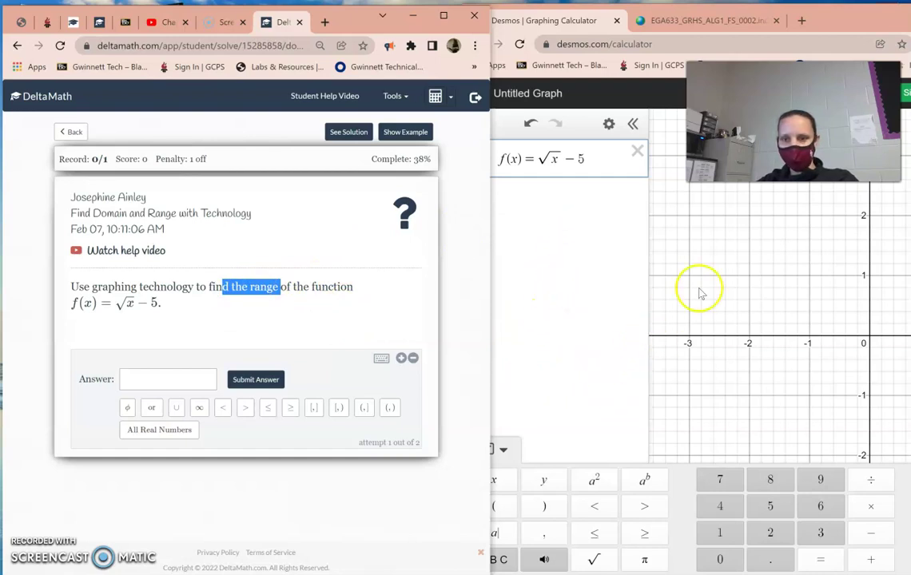
{"action": "left_click_drag", "start_coordinate": [803, 16], "coordinate": [692, 29]}
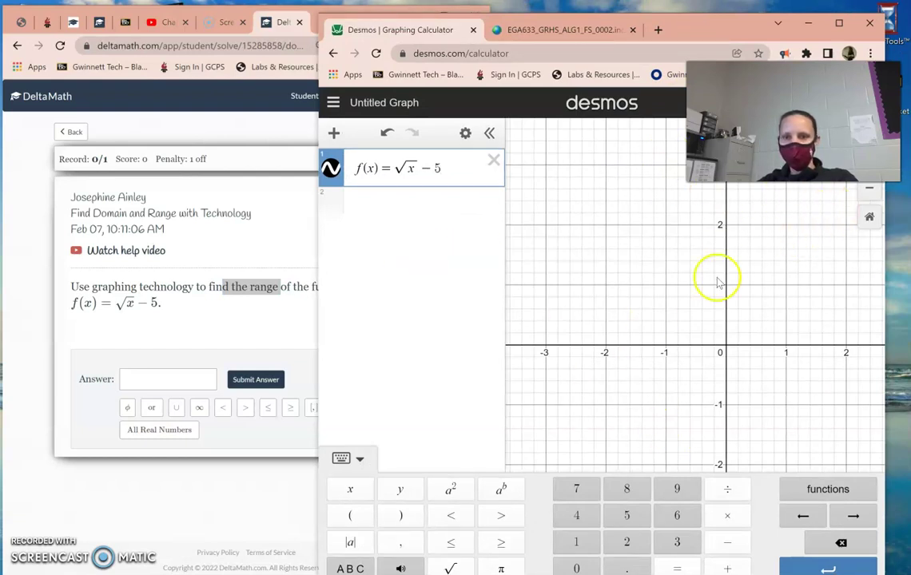
{"action": "left_click", "coordinate": [869, 217]}
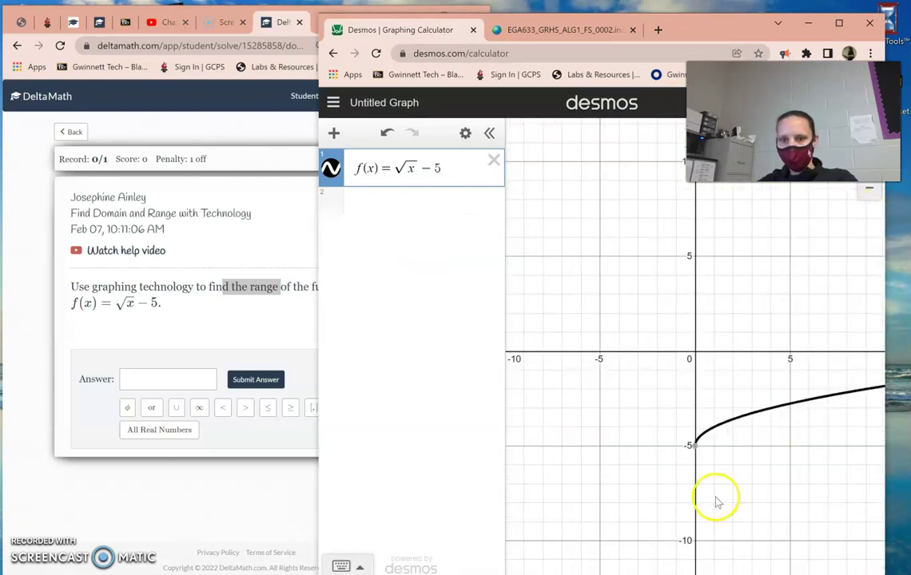
{"action": "left_click_drag", "start_coordinate": [748, 496], "coordinate": [643, 445]}
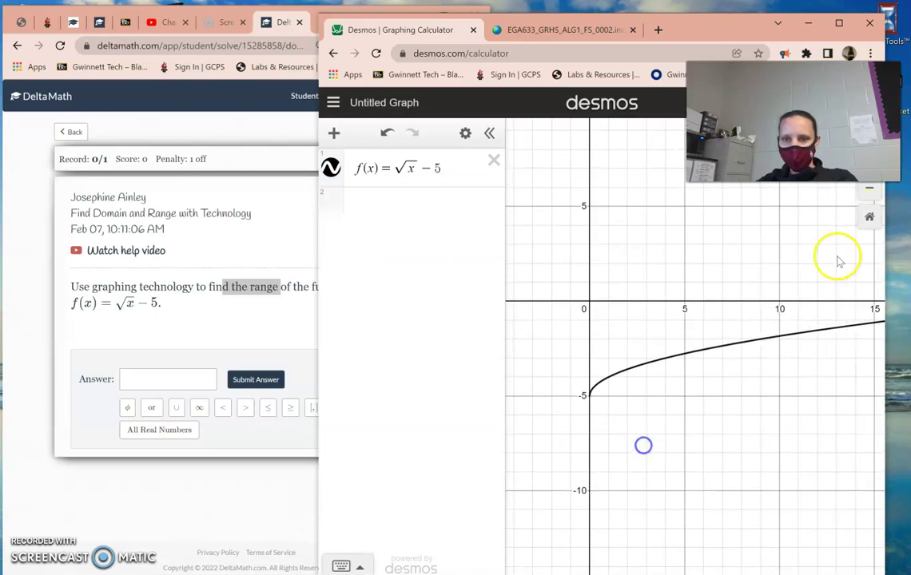
{"action": "left_click", "coordinate": [868, 216]}
{"action": "left_click_drag", "start_coordinate": [742, 466], "coordinate": [732, 432]}
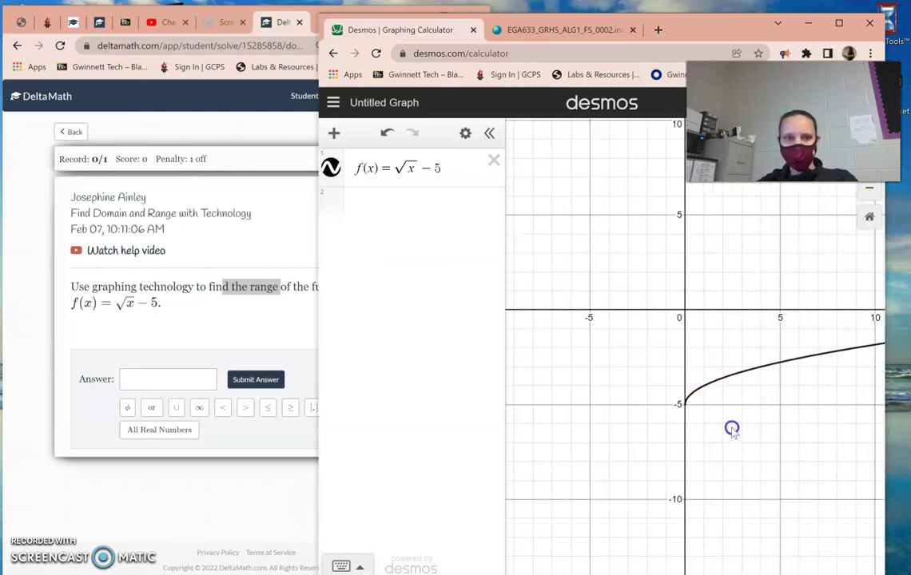
{"action": "left_click", "coordinate": [868, 216]}
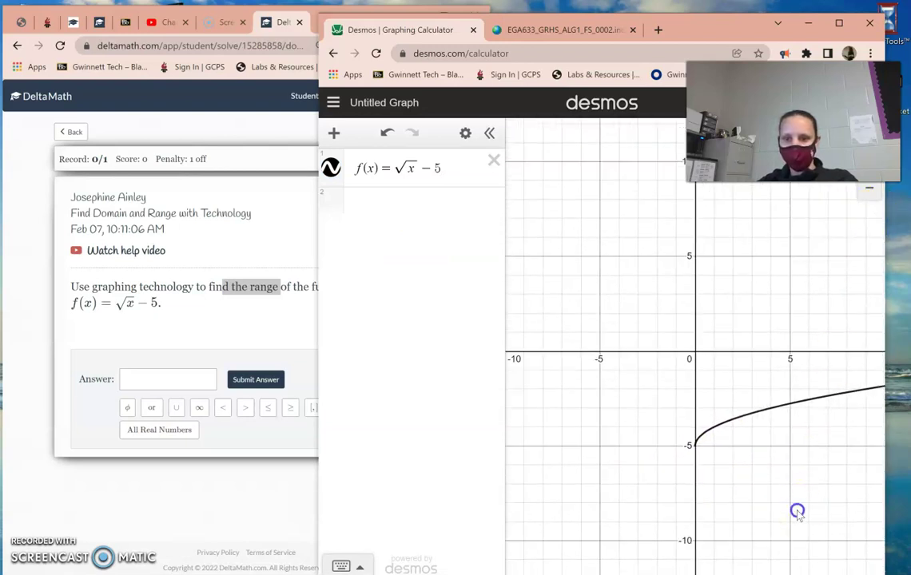
{"action": "left_click_drag", "start_coordinate": [796, 512], "coordinate": [767, 430]}
Annotate x as horizontal and y as vertical with arrows beside the problem, and handwrite [5, ∞) in purple below the graph
{"action": "left_click", "coordinate": [271, 555]}
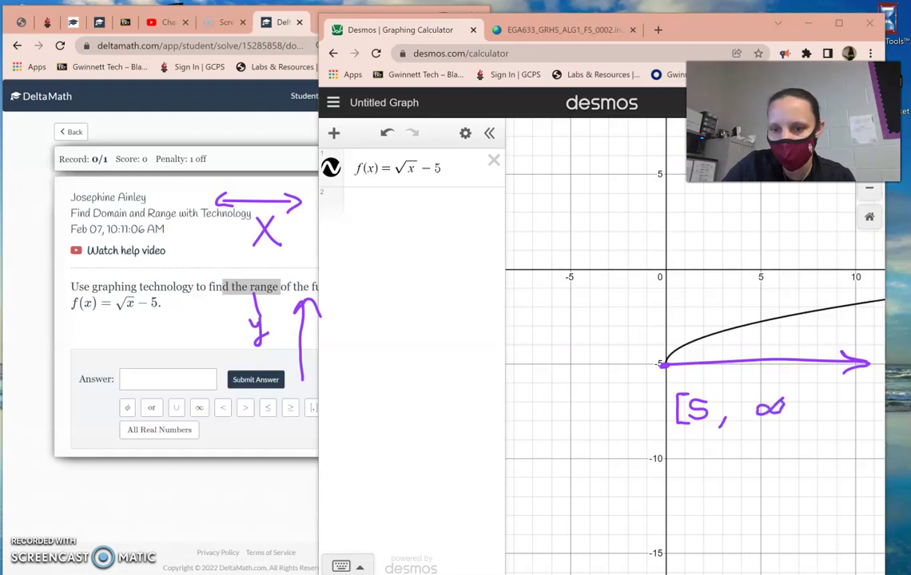
{"action": "left_click_drag", "start_coordinate": [787, 391], "coordinate": [789, 420]}
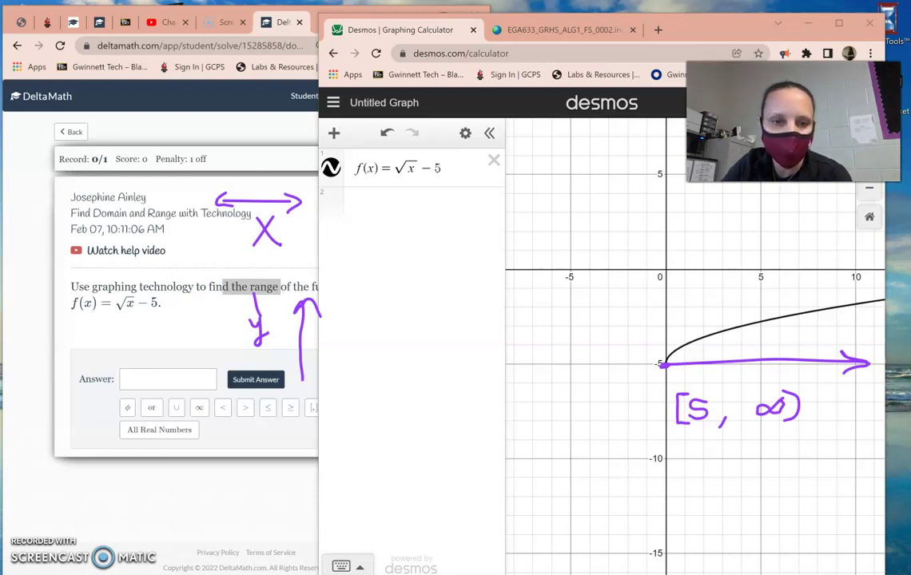
{"action": "left_click_drag", "start_coordinate": [320, 306], "coordinate": [354, 327]}
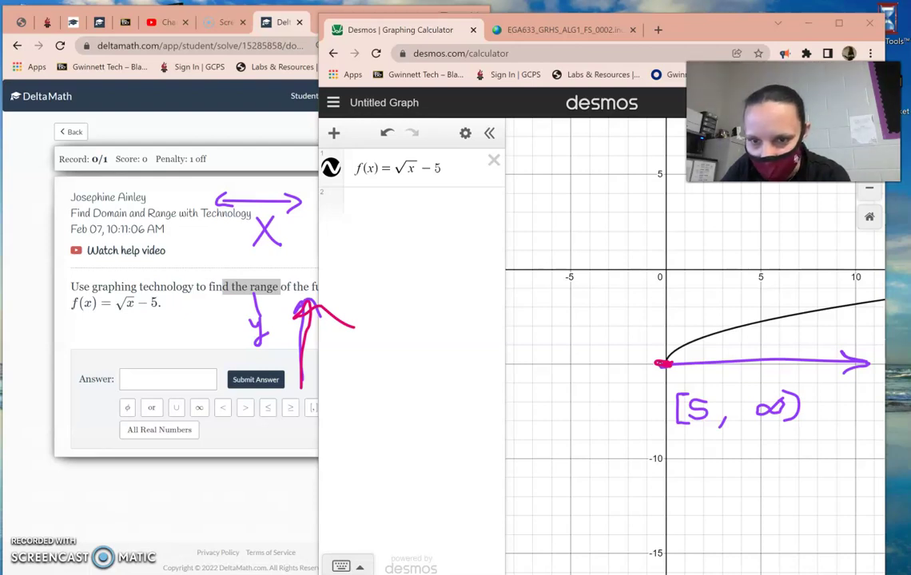
Draw a red arrow along the positive x-axis, circle the handwritten 5, and erase the x-axis arrow
{"action": "left_click_drag", "start_coordinate": [667, 273], "coordinate": [878, 273]}
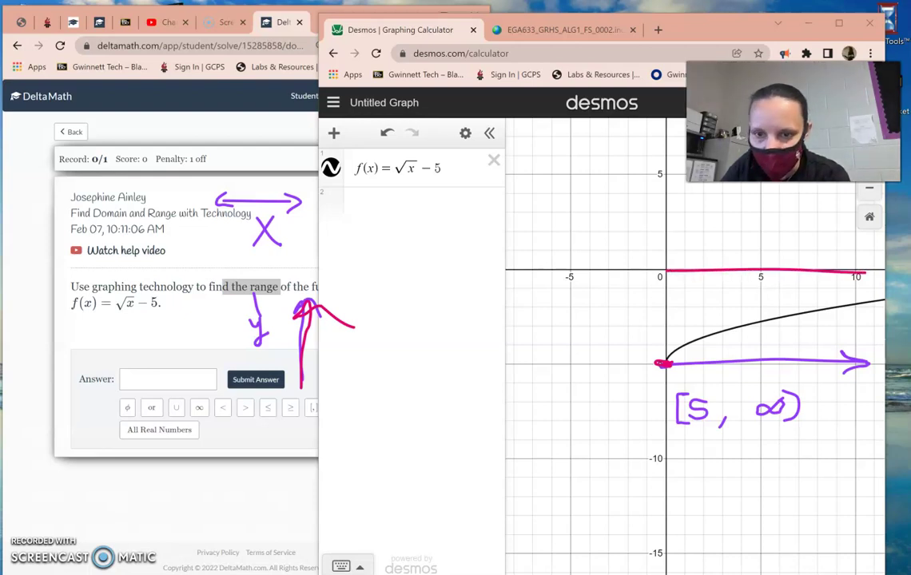
{"action": "left_click_drag", "start_coordinate": [706, 397], "coordinate": [694, 416]}
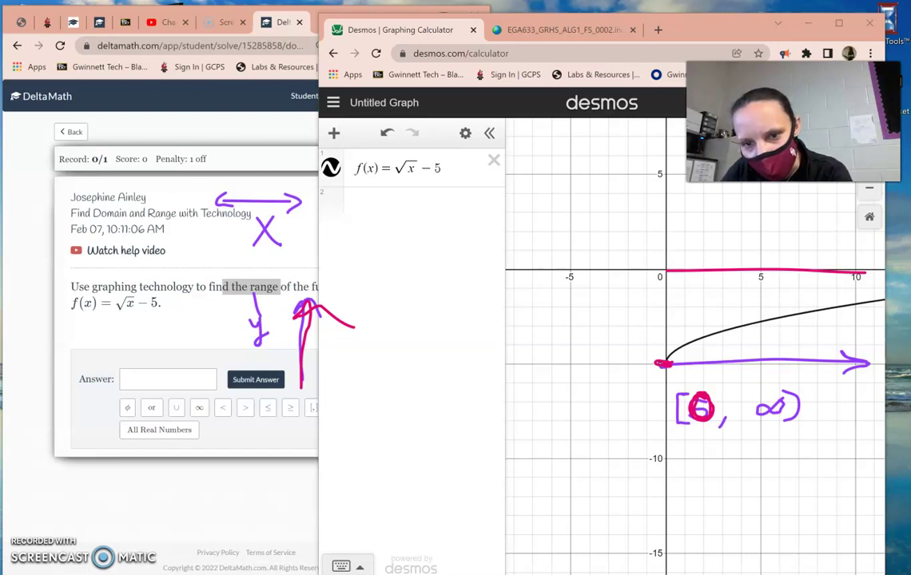
{"action": "mouse_move", "coordinate": [669, 270]}
{"action": "left_mouse_down"}
{"action": "mouse_move", "coordinate": [862, 260]}
{"action": "mouse_move", "coordinate": [834, 254]}
{"action": "left_mouse_up"}
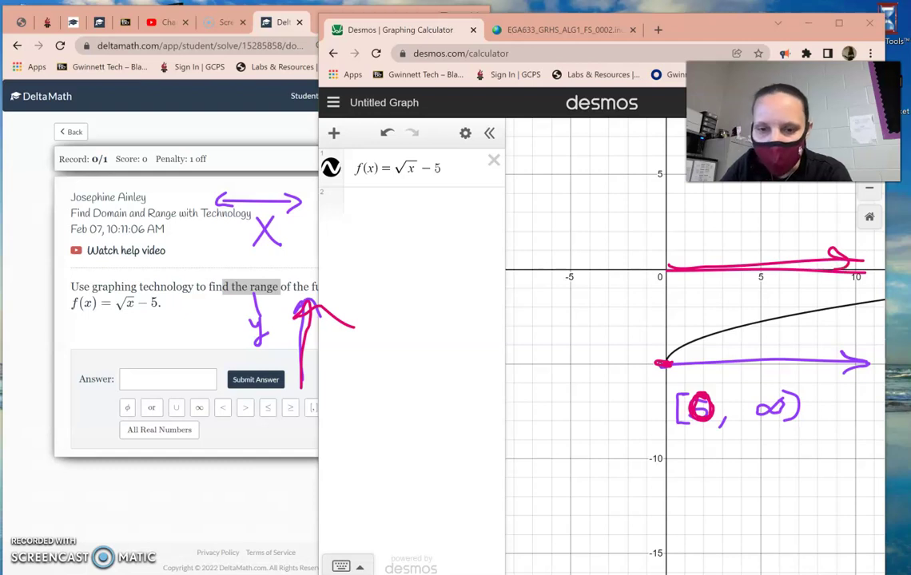
{"action": "left_click_drag", "start_coordinate": [755, 267], "coordinate": [668, 269]}
{"action": "left_click_drag", "start_coordinate": [867, 255], "coordinate": [751, 267]}
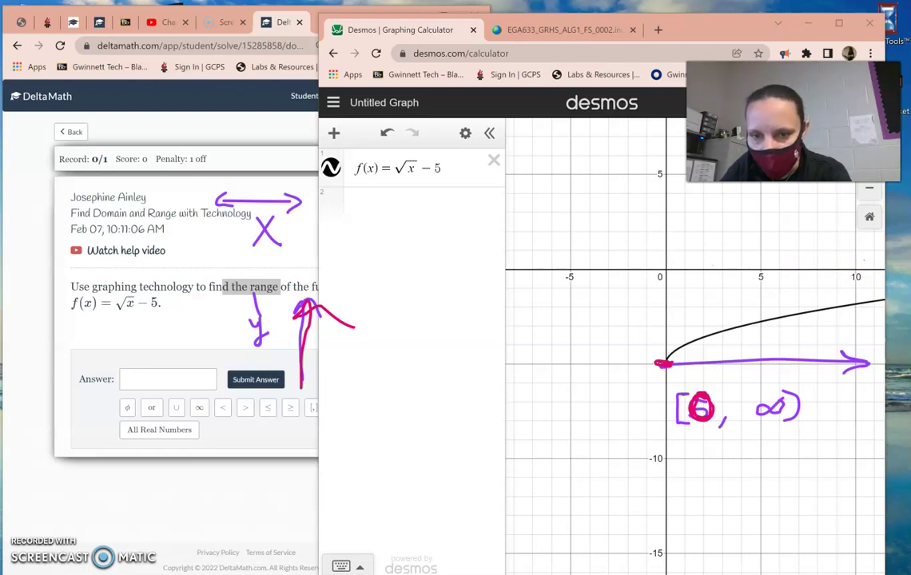
Draw a red upward arrow along the y-axis from the graph's starting point and handwrite the interval [5, ∞) in red below the graph
{"action": "left_click_drag", "start_coordinate": [290, 387], "coordinate": [316, 387]}
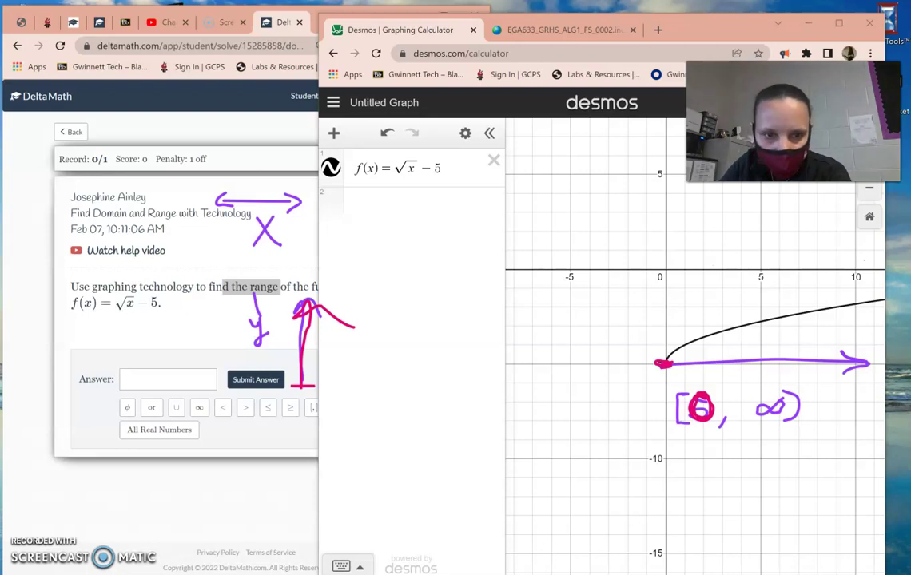
{"action": "mouse_move", "coordinate": [663, 355]}
{"action": "left_mouse_down"}
{"action": "mouse_move", "coordinate": [647, 367]}
{"action": "mouse_move", "coordinate": [670, 361]}
{"action": "mouse_move", "coordinate": [664, 199]}
{"action": "left_mouse_up"}
{"action": "mouse_move", "coordinate": [649, 216]}
{"action": "left_mouse_down"}
{"action": "mouse_move", "coordinate": [663, 199]}
{"action": "mouse_move", "coordinate": [677, 214]}
{"action": "left_mouse_up"}
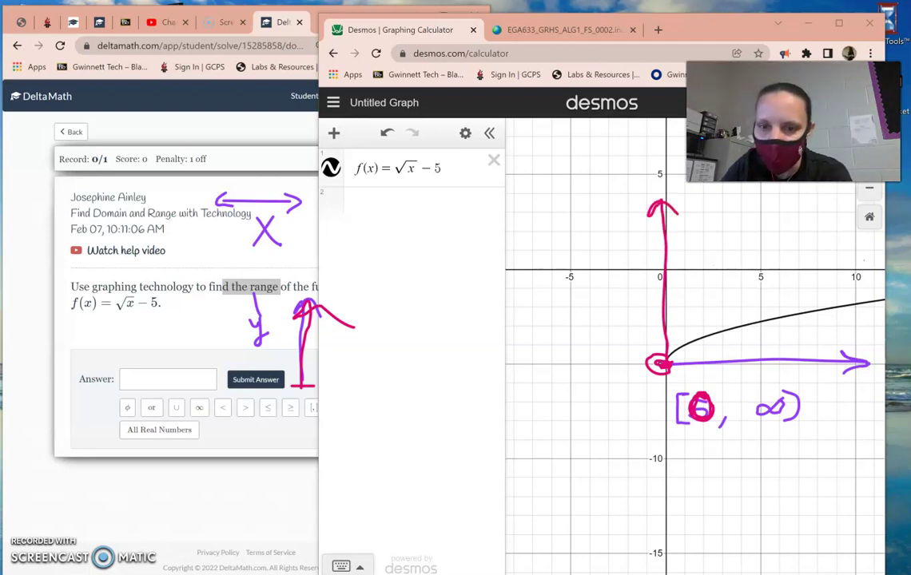
{"action": "mouse_move", "coordinate": [693, 461]}
{"action": "left_mouse_down"}
{"action": "mouse_move", "coordinate": [674, 478]}
{"action": "mouse_move", "coordinate": [672, 497]}
{"action": "mouse_move", "coordinate": [688, 509]}
{"action": "left_mouse_up"}
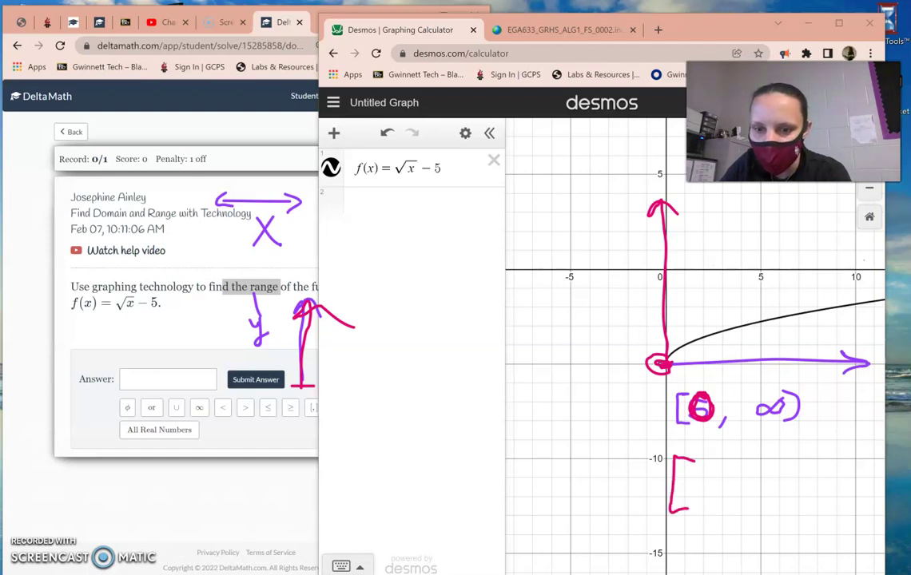
{"action": "left_click_drag", "start_coordinate": [688, 473], "coordinate": [706, 484]}
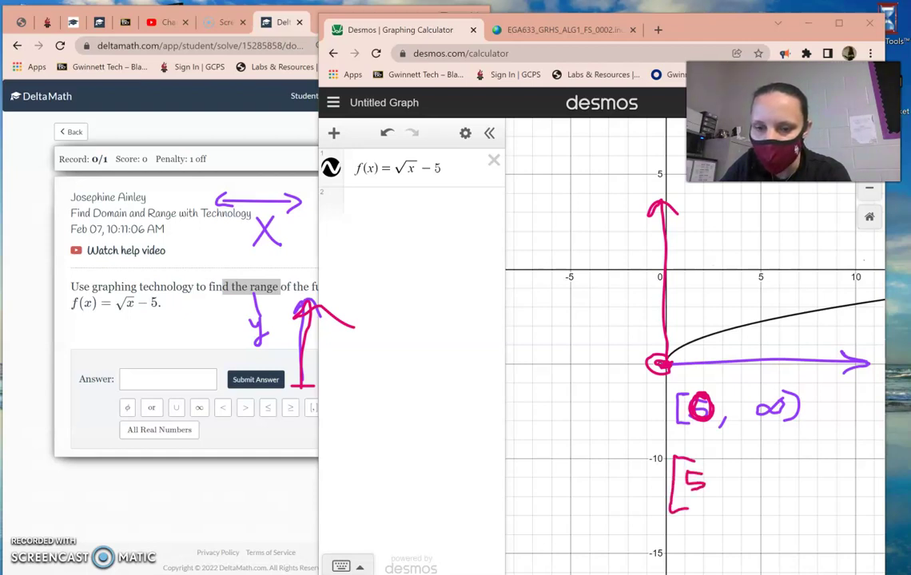
{"action": "mouse_move", "coordinate": [759, 477]}
{"action": "left_mouse_down"}
{"action": "mouse_move", "coordinate": [751, 484]}
{"action": "mouse_move", "coordinate": [761, 477]}
{"action": "mouse_move", "coordinate": [777, 495]}
{"action": "left_mouse_up"}
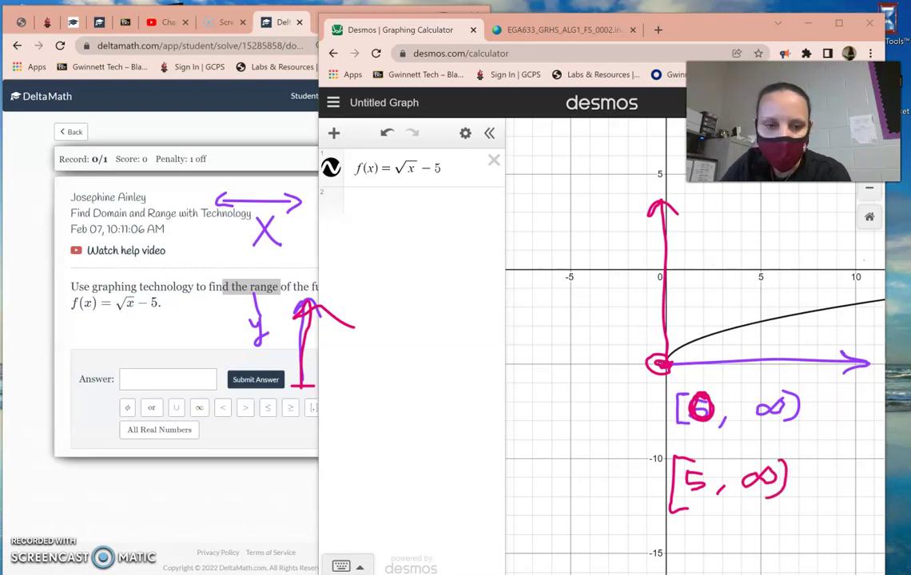
{"action": "left_click", "coordinate": [840, 20]}
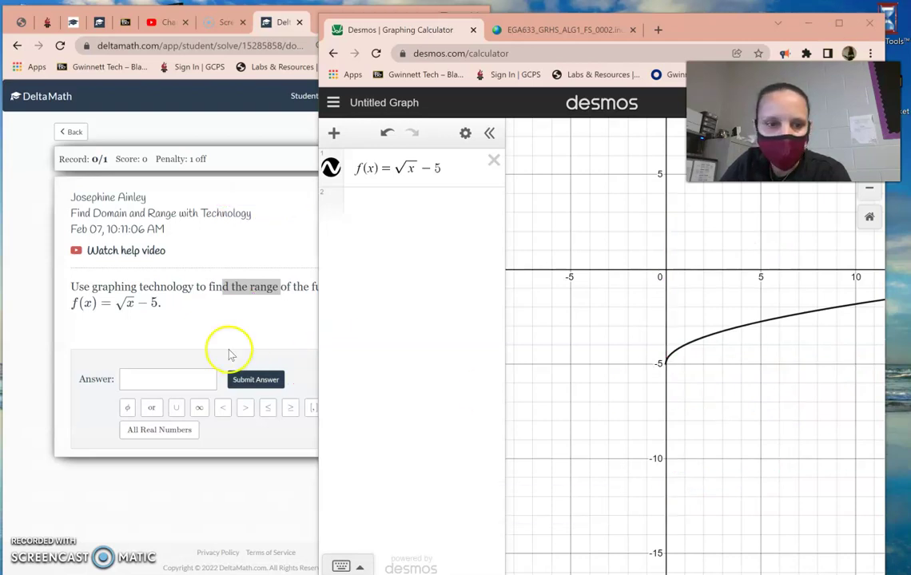
Enter [−5, ∞) as the range of f(x) = √x − 5 in DeltaMath and submit the answer
{"action": "left_click", "coordinate": [172, 382]}
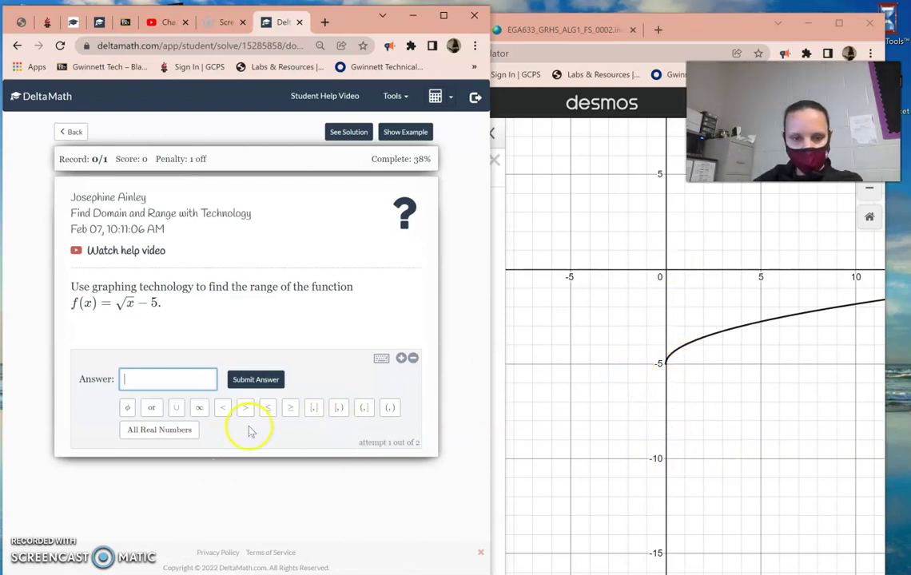
{"action": "left_click", "coordinate": [339, 409]}
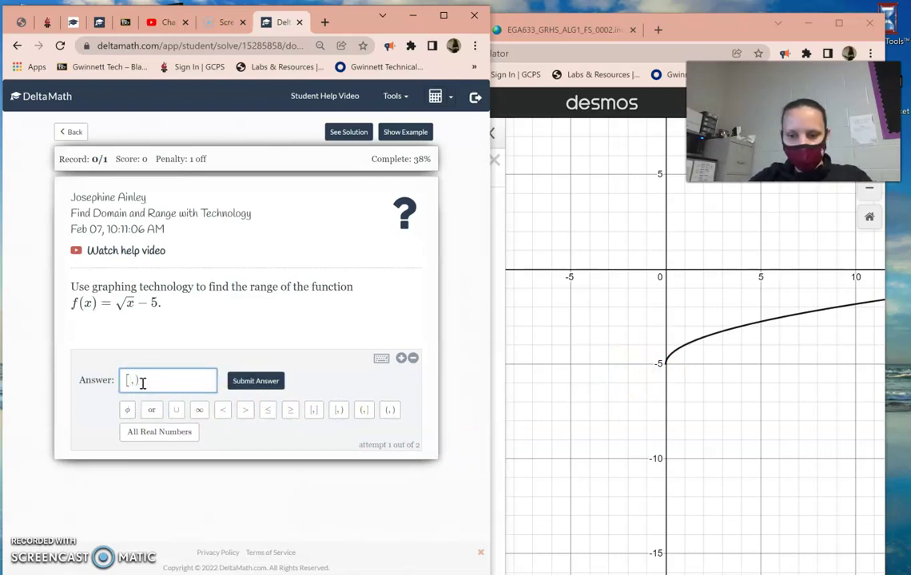
{"action": "type", "text": "-5"}
{"action": "left_click", "coordinate": [144, 381]}
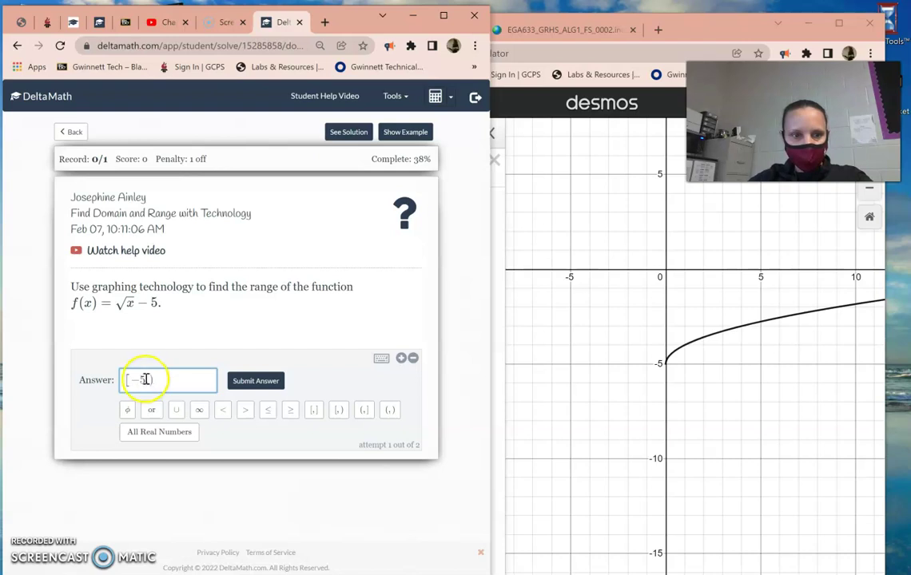
{"action": "left_click", "coordinate": [195, 409]}
{"action": "left_click", "coordinate": [268, 382]}
Advance to the next problem and reopen the Find Domain and Range with Technology section from the assignment list
{"action": "left_click", "coordinate": [350, 224]}
{"action": "left_click", "coordinate": [120, 135]}
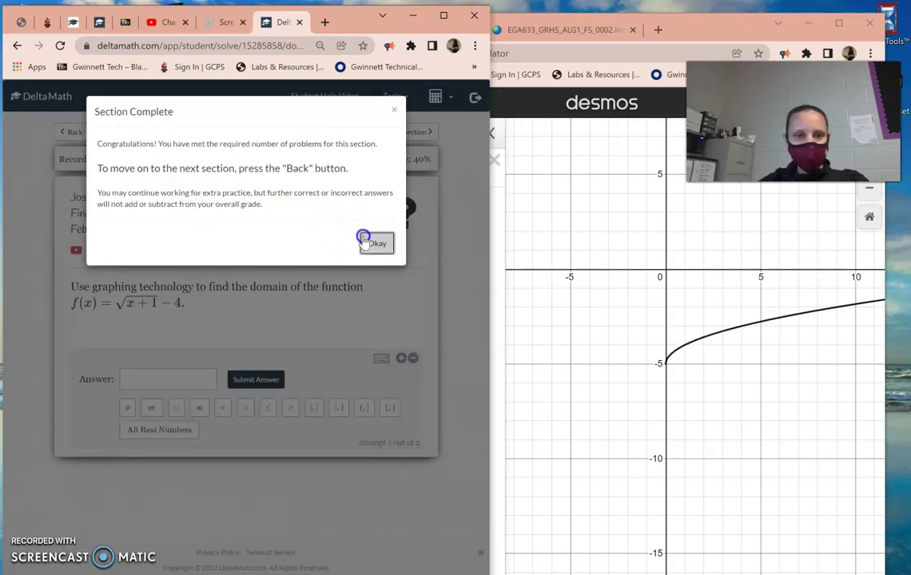
{"action": "left_click", "coordinate": [362, 241]}
{"action": "left_click", "coordinate": [72, 132]}
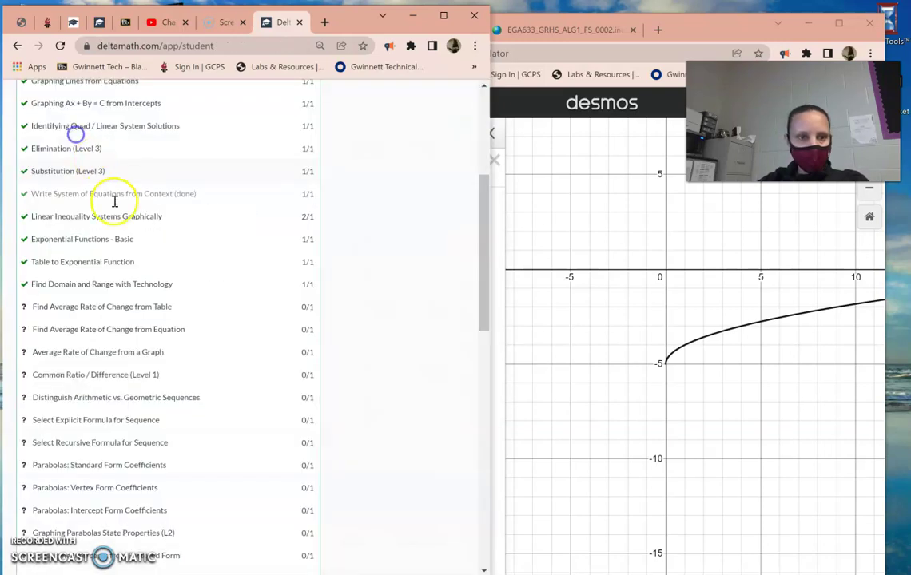
{"action": "left_click", "coordinate": [72, 285]}
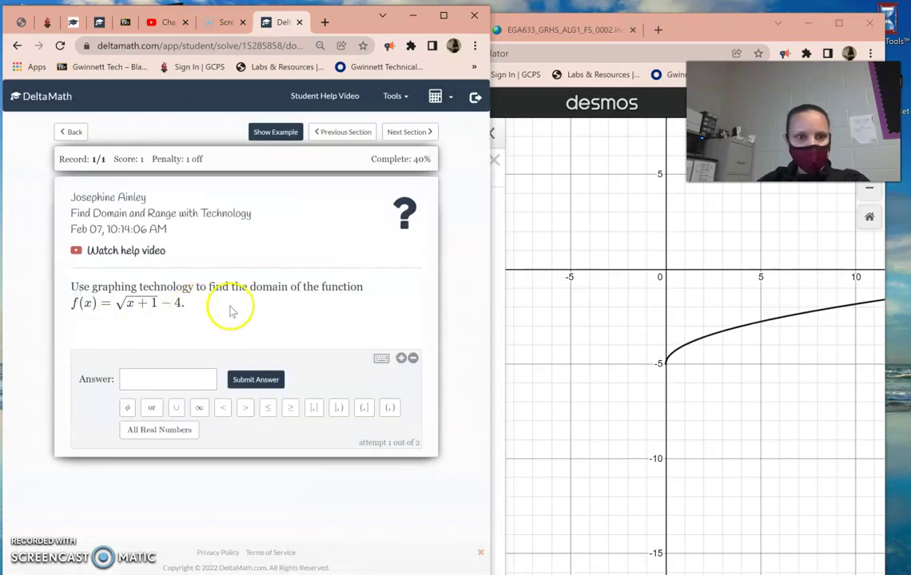
Edit the function in Desmos to read f(x) = √(x + 1) − 4
{"action": "left_click", "coordinate": [591, 288]}
{"action": "left_click", "coordinate": [418, 169]}
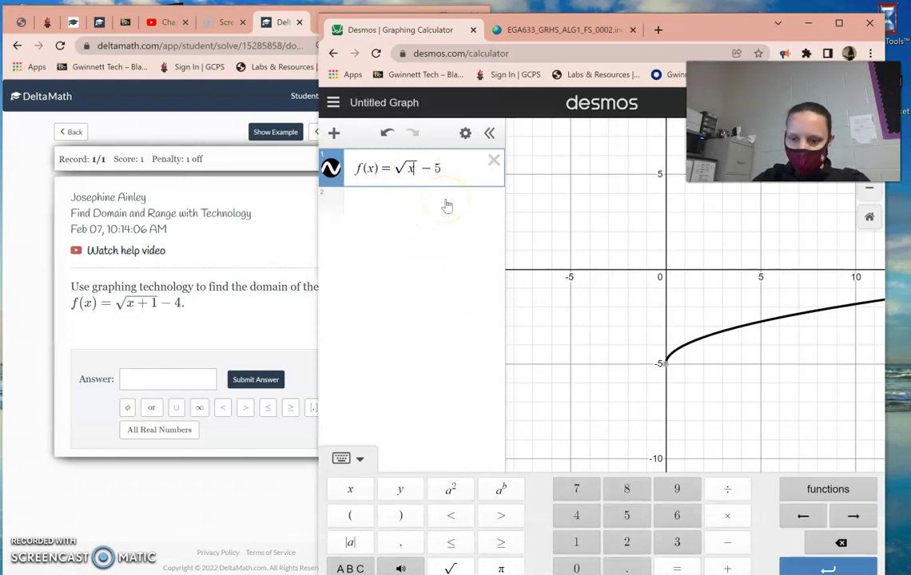
{"action": "type", "text": "+1"}
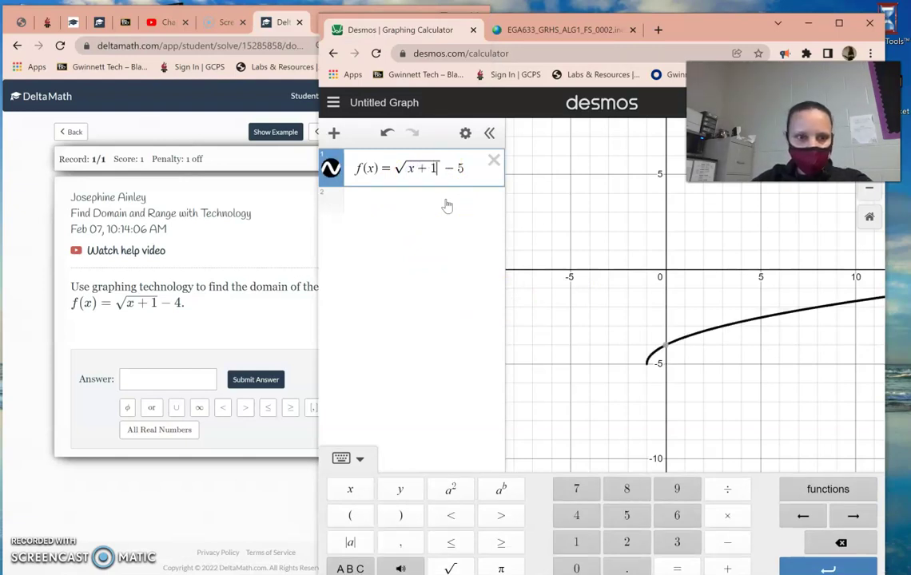
{"action": "left_click", "coordinate": [460, 169]}
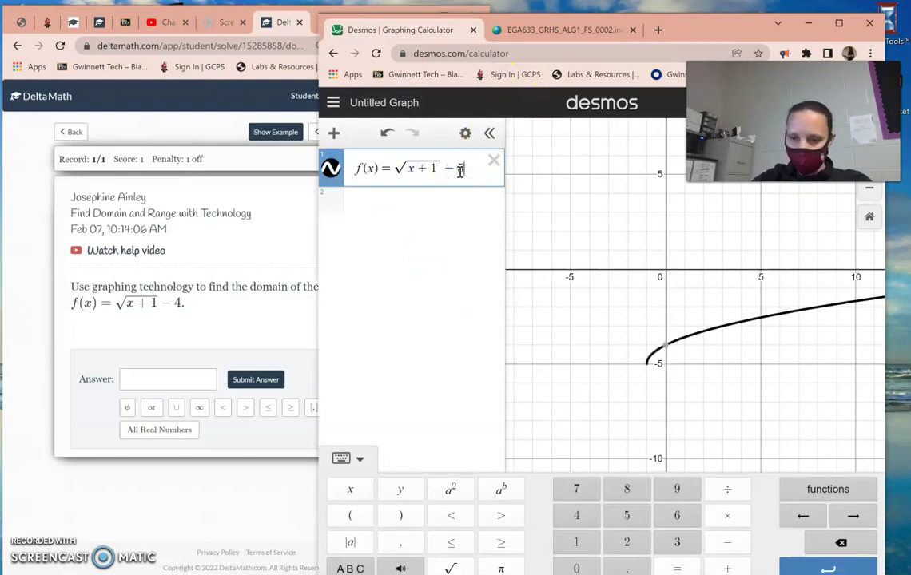
{"action": "key", "text": "BackSpace"}
{"action": "type", "text": "4"}
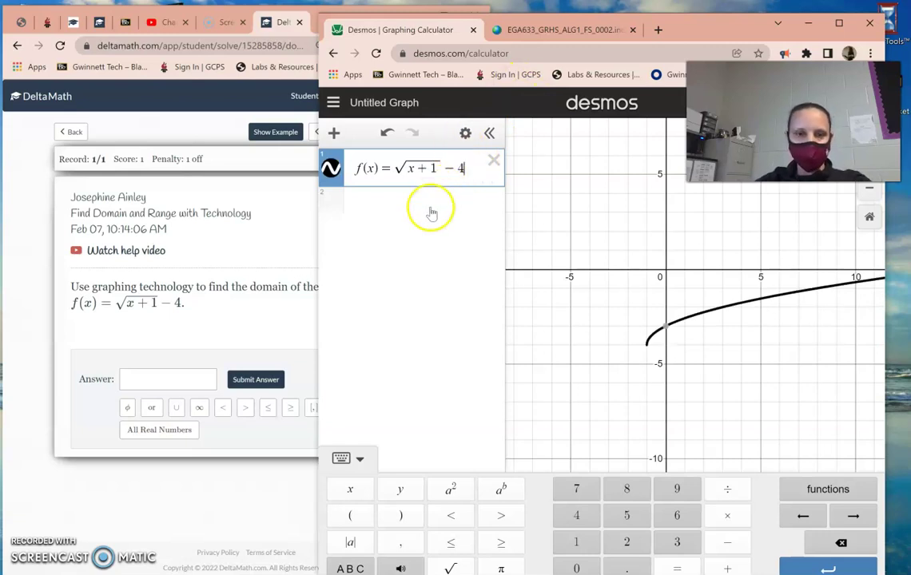
Reread the request for the domain, draw a horizontal arrow from the graph's starting point, and circle its x-value on the x-axis
{"action": "left_click", "coordinate": [213, 326]}
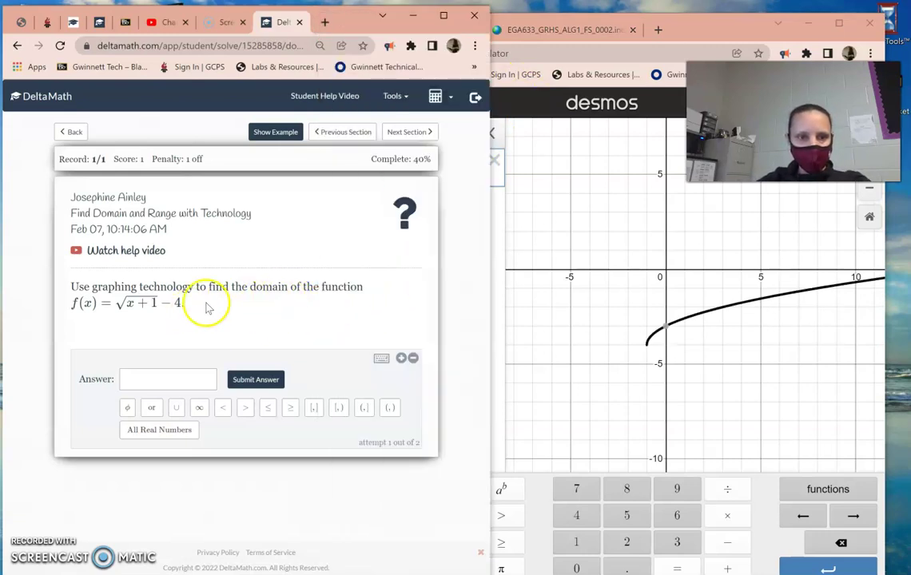
{"action": "left_click", "coordinate": [269, 290]}
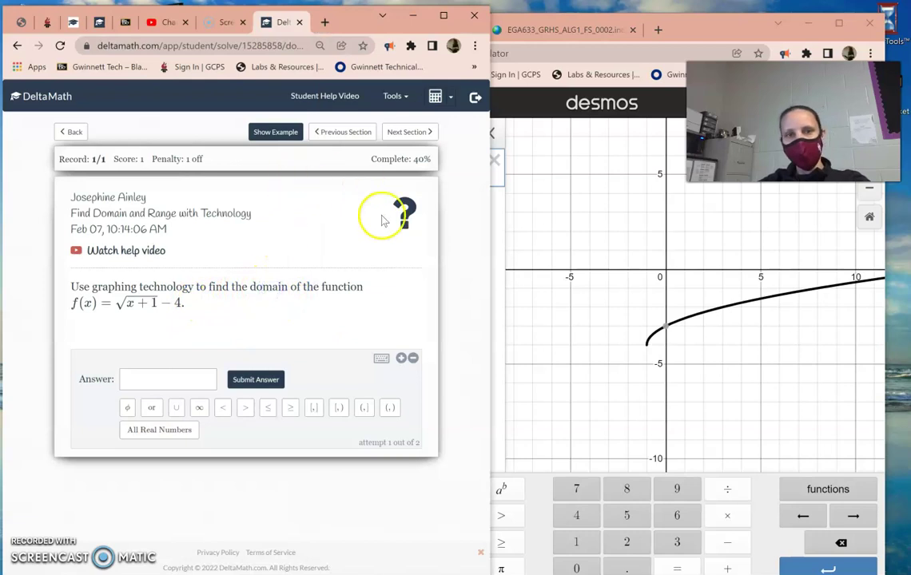
{"action": "left_click", "coordinate": [523, 372]}
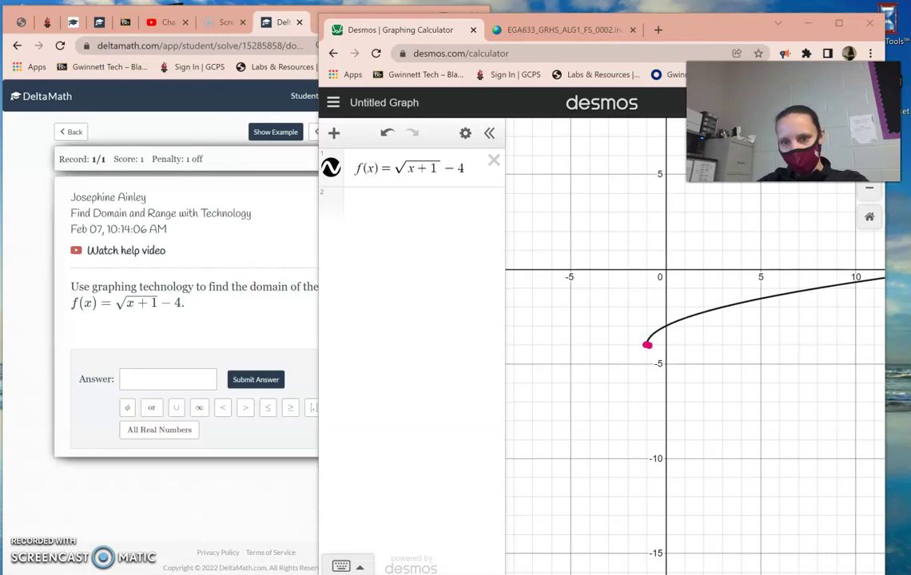
{"action": "left_click_drag", "start_coordinate": [395, 329], "coordinate": [473, 326]}
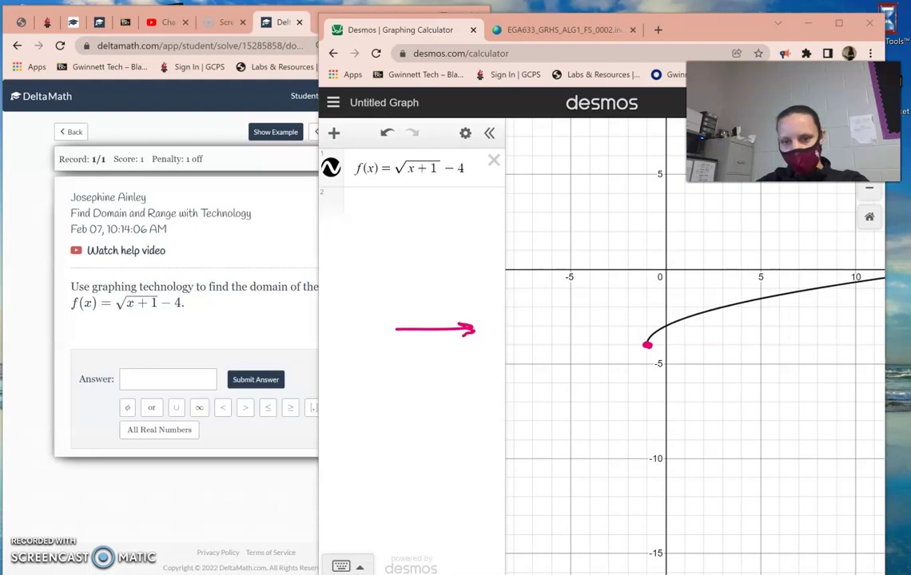
{"action": "mouse_move", "coordinate": [648, 345]}
{"action": "left_mouse_down"}
{"action": "mouse_move", "coordinate": [833, 333]}
{"action": "mouse_move", "coordinate": [825, 338]}
{"action": "left_mouse_up"}
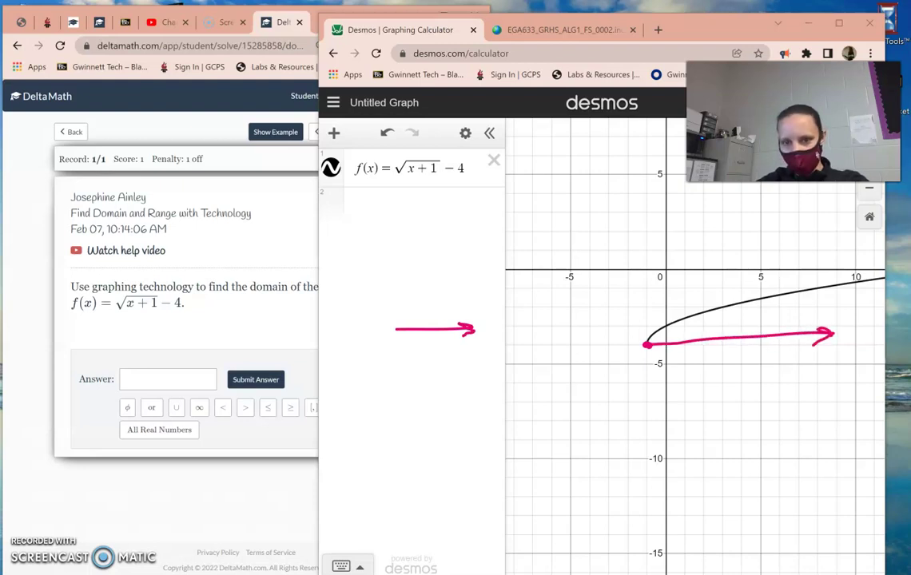
{"action": "left_click_drag", "start_coordinate": [648, 263], "coordinate": [659, 283]}
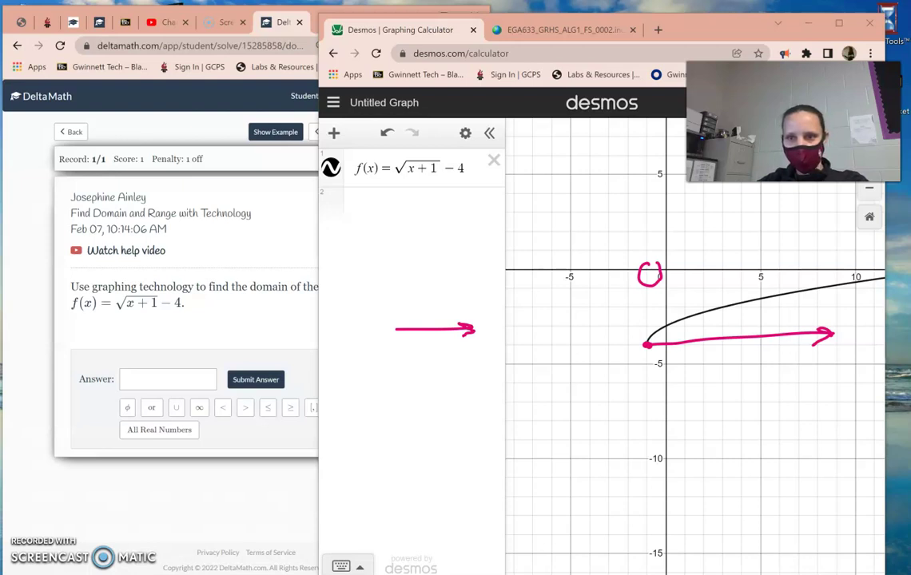
Enter [−1, ∞) as the answer for the domain of f(x) = √(x + 1) − 4 in DeltaMath
{"action": "left_click", "coordinate": [146, 379]}
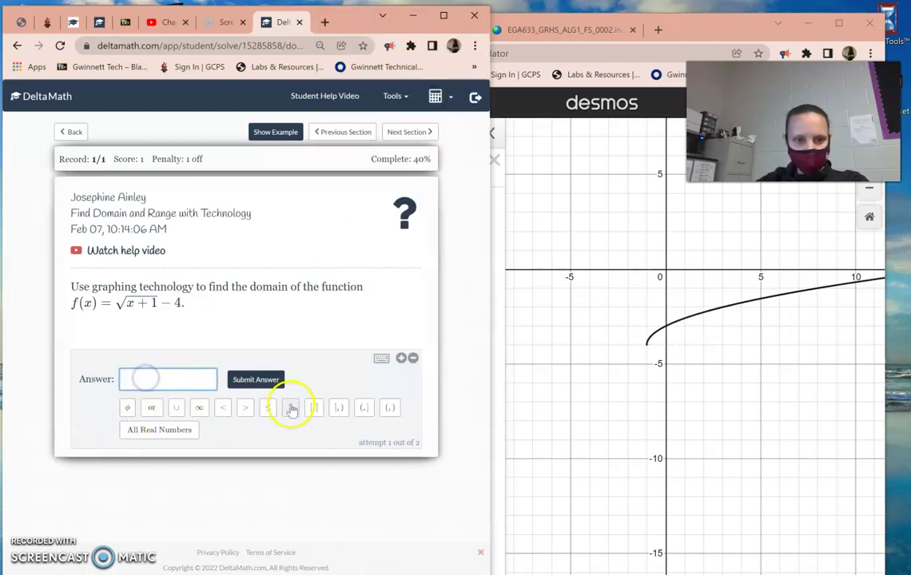
{"action": "left_click", "coordinate": [338, 409]}
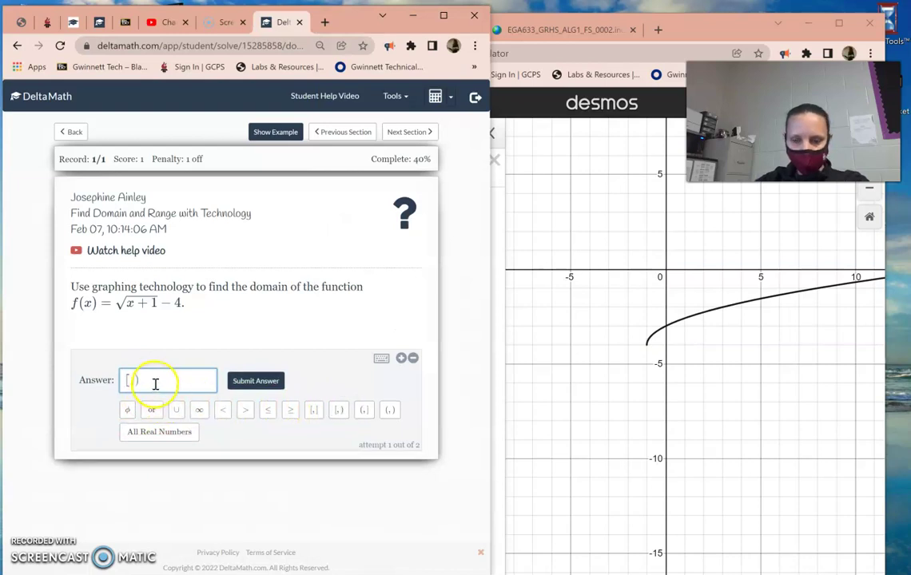
{"action": "type", "text": "-1"}
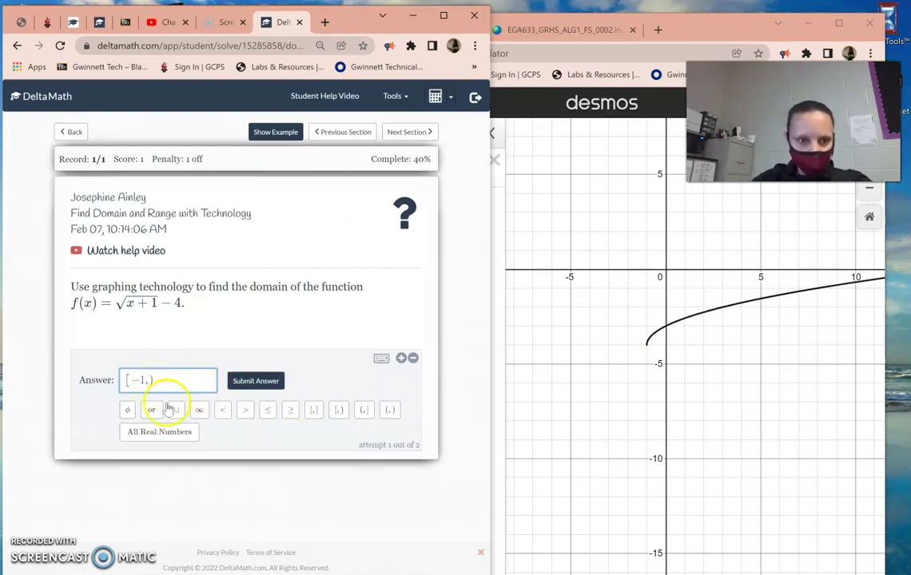
{"action": "left_click", "coordinate": [199, 410]}
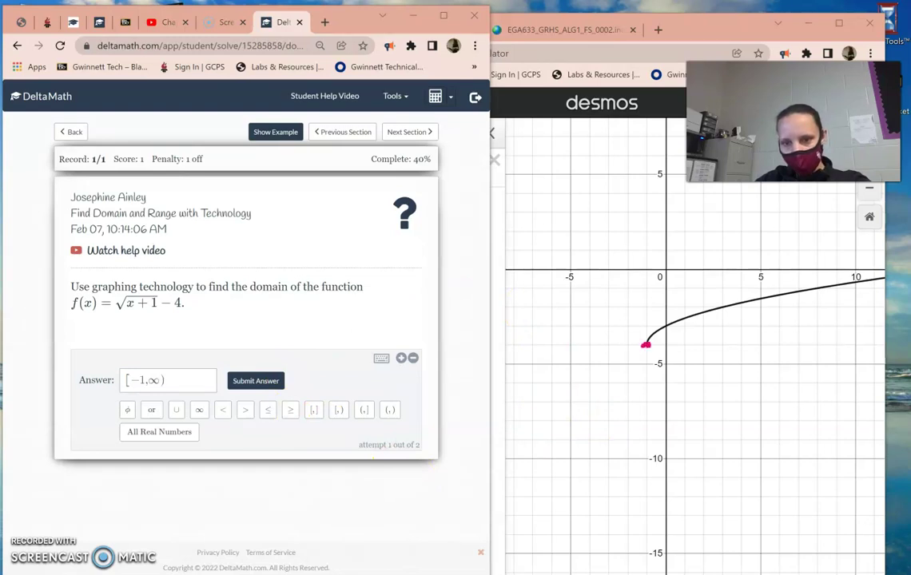
Draw a vertical arrow up from the graph's starting point, circle its y-value, write the range [−4, ∞) below, and clear the markup
{"action": "mouse_move", "coordinate": [661, 343]}
{"action": "left_mouse_down"}
{"action": "mouse_move", "coordinate": [679, 354]}
{"action": "mouse_move", "coordinate": [648, 302]}
{"action": "mouse_move", "coordinate": [652, 227]}
{"action": "mouse_move", "coordinate": [662, 234]}
{"action": "left_mouse_up"}
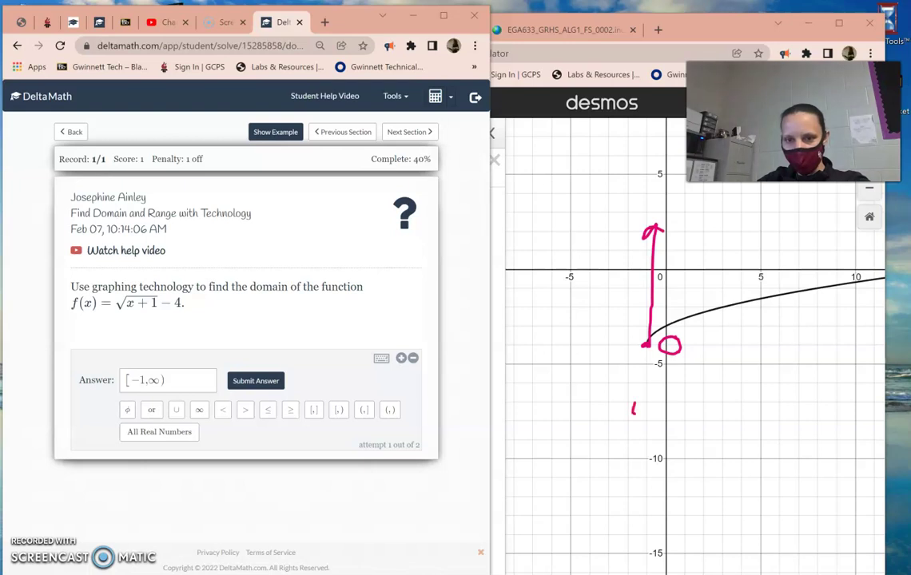
{"action": "left_click_drag", "start_coordinate": [651, 405], "coordinate": [652, 426]}
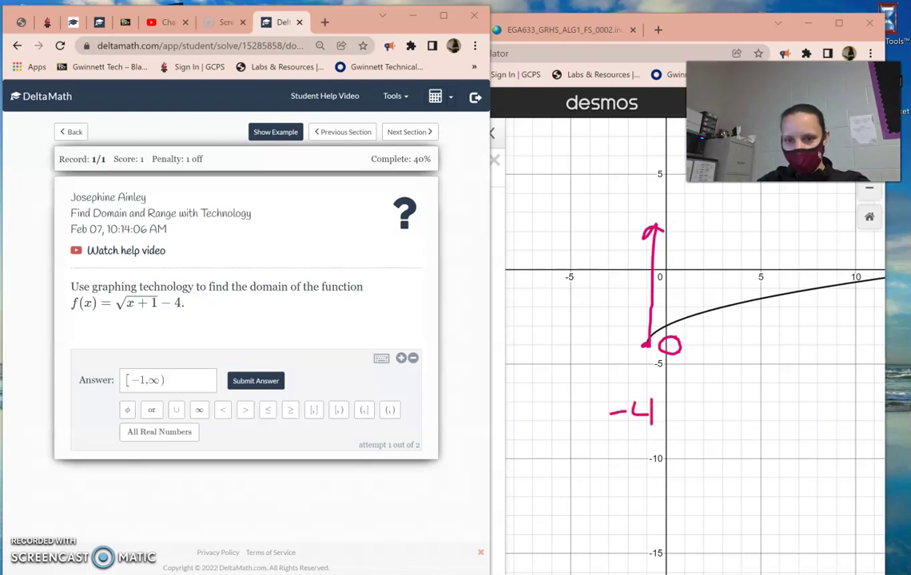
{"action": "mouse_move", "coordinate": [714, 407]}
{"action": "left_mouse_down"}
{"action": "mouse_move", "coordinate": [721, 399]}
{"action": "mouse_move", "coordinate": [716, 409]}
{"action": "left_mouse_up"}
{"action": "mouse_move", "coordinate": [617, 392]}
{"action": "left_mouse_down"}
{"action": "mouse_move", "coordinate": [592, 392]}
{"action": "mouse_move", "coordinate": [595, 438]}
{"action": "mouse_move", "coordinate": [619, 439]}
{"action": "left_mouse_up"}
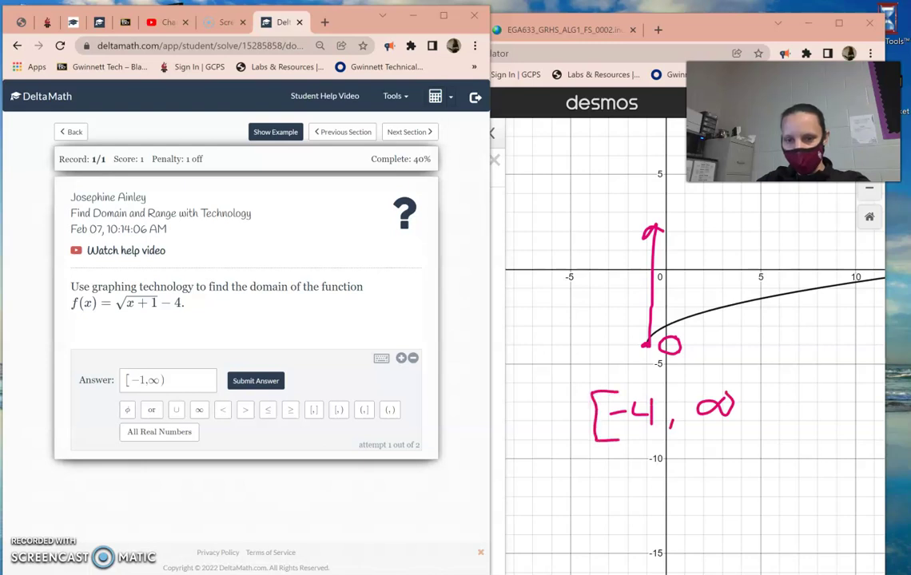
{"action": "left_click_drag", "start_coordinate": [732, 381], "coordinate": [729, 436]}
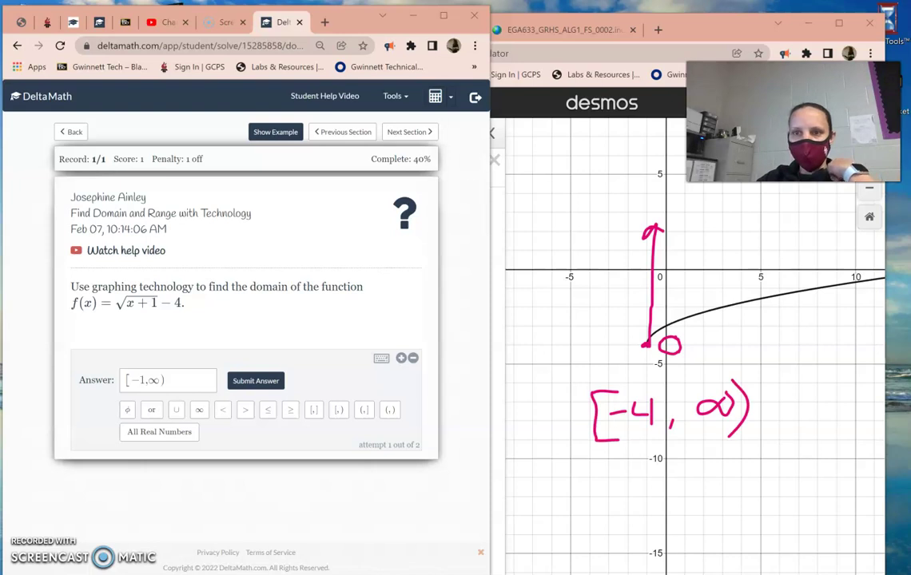
{"action": "key", "text": "Escape"}
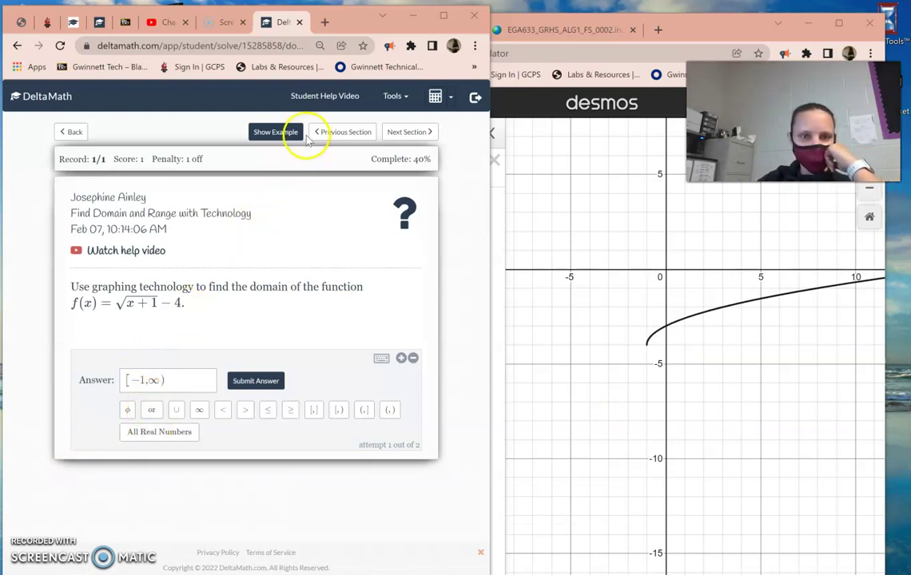
Submit [−1, ∞) as the answer for the domain of f(x) = √(x + 1) − 4
{"action": "left_click", "coordinate": [257, 382]}
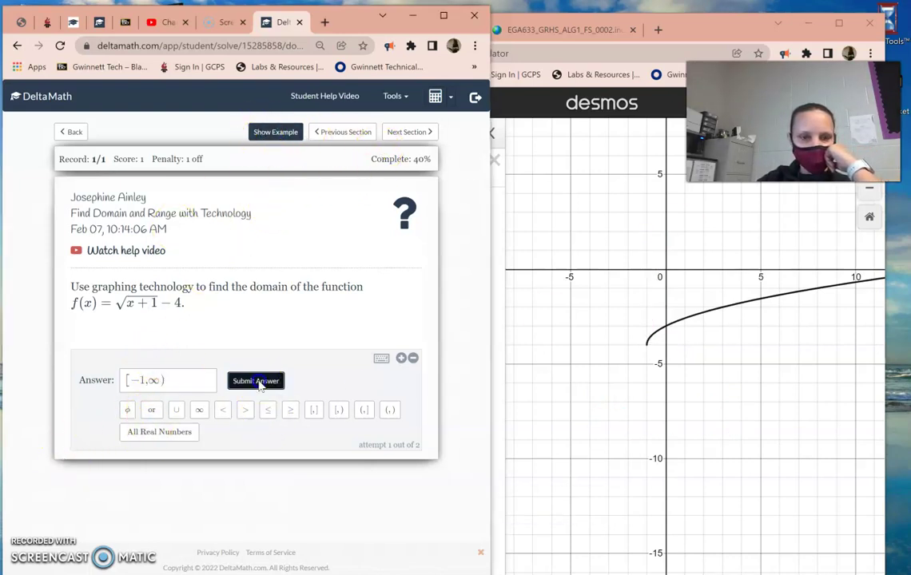
{"action": "left_click", "coordinate": [350, 230]}
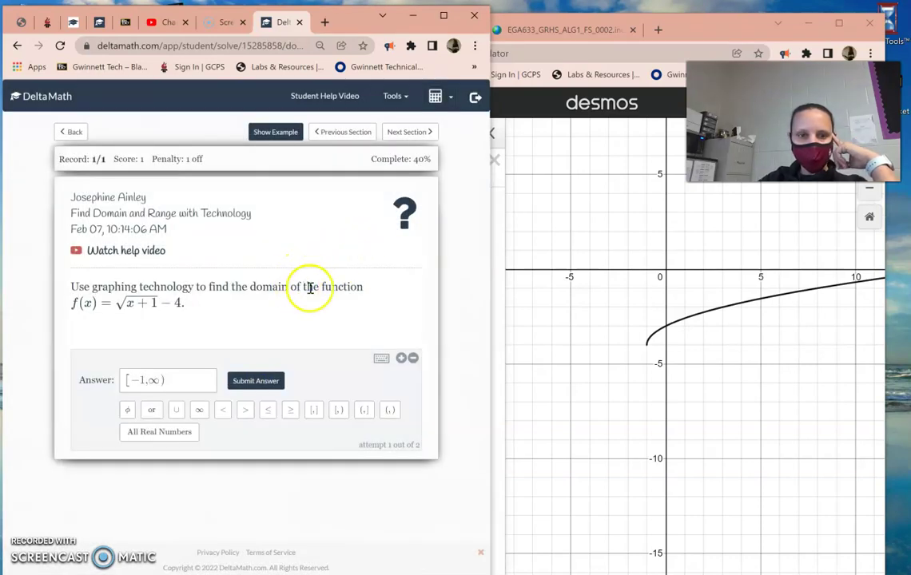
{"action": "left_click", "coordinate": [470, 433]}
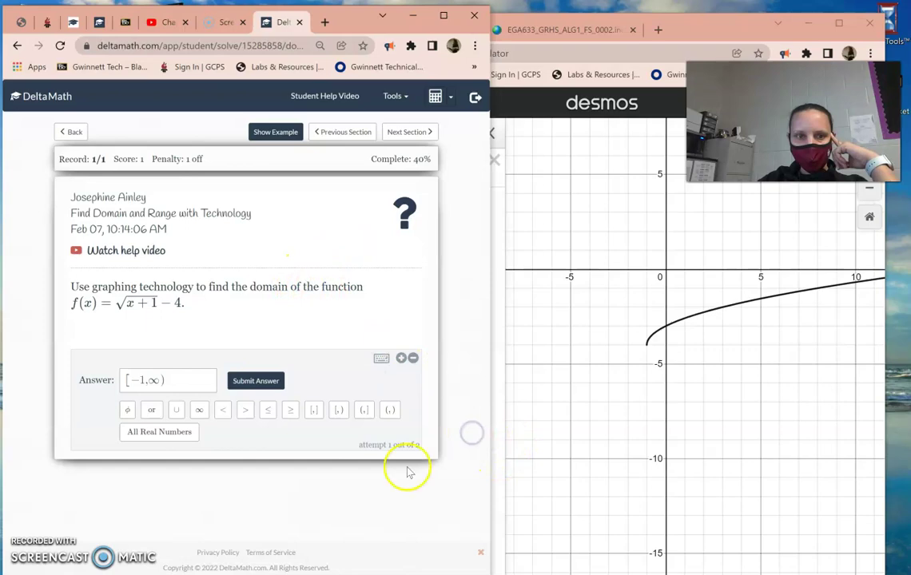